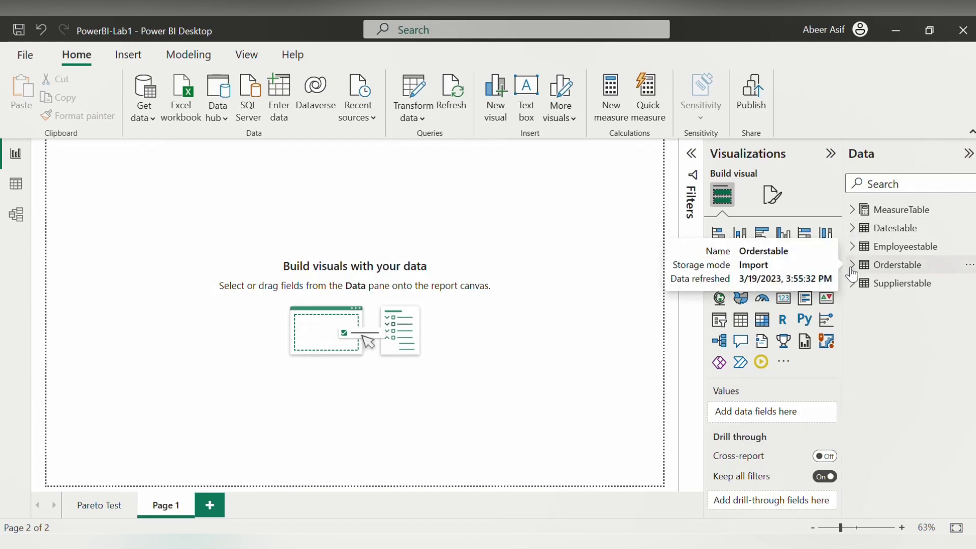
Add a table visual of Orderstable's CustomerCompany and stretch it down the page.
{"action": "left_click", "coordinate": [853, 265]}
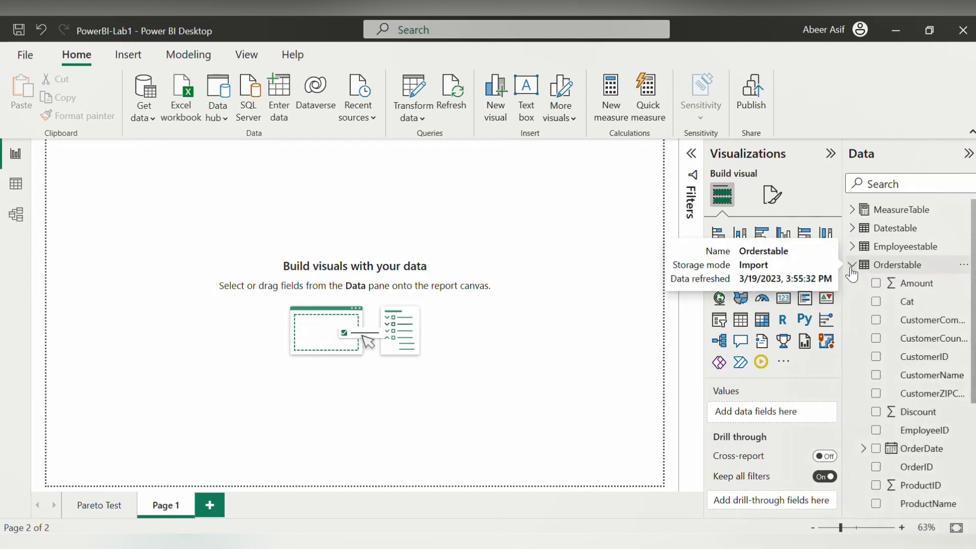
{"action": "left_click", "coordinate": [876, 321]}
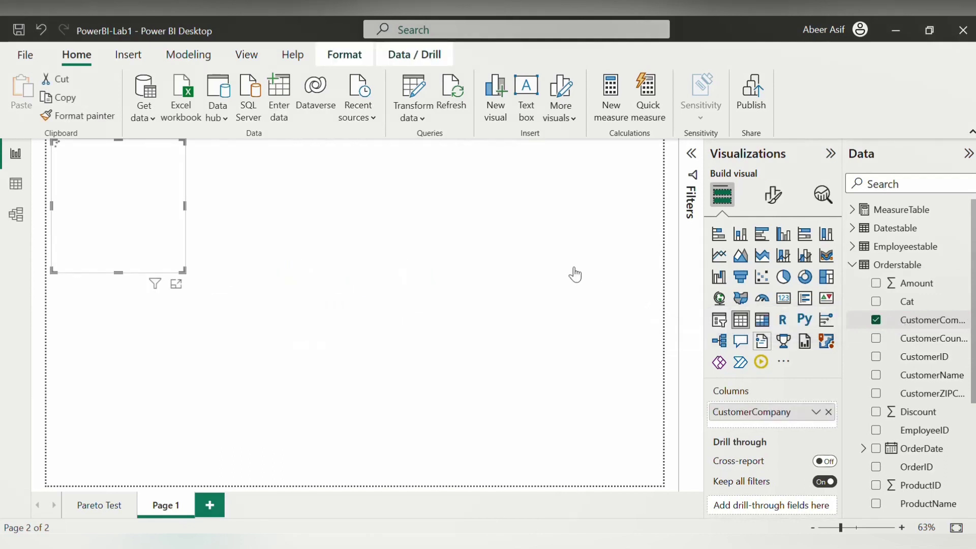
{"action": "left_click_drag", "start_coordinate": [183, 272], "coordinate": [224, 482]}
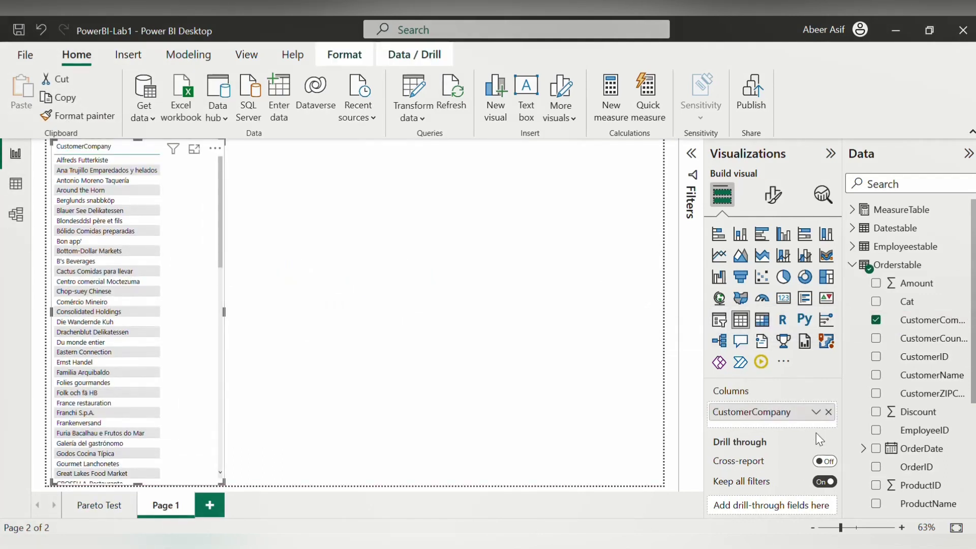
Set the table's values font size to 15.
{"action": "left_click", "coordinate": [773, 194]}
{"action": "left_click", "coordinate": [716, 363]}
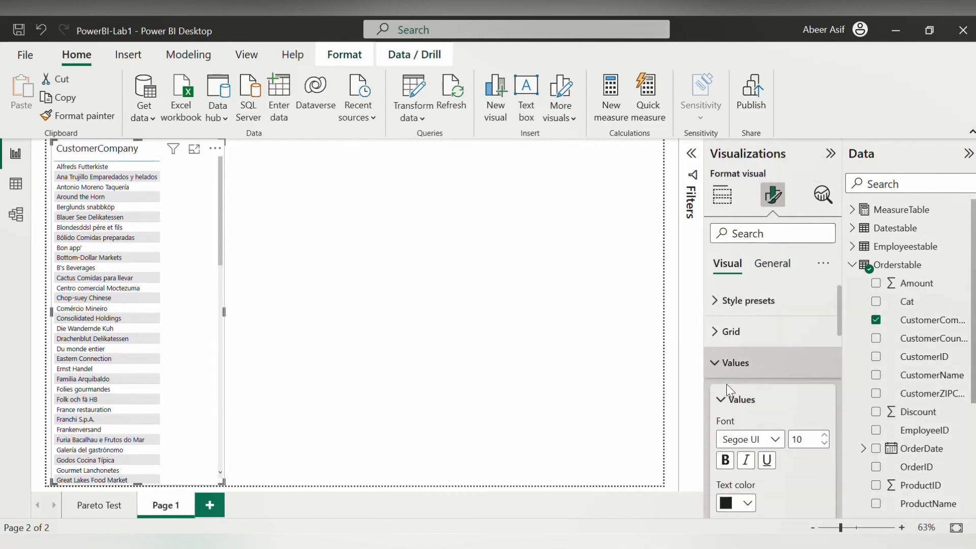
{"action": "left_click", "coordinate": [807, 441]}
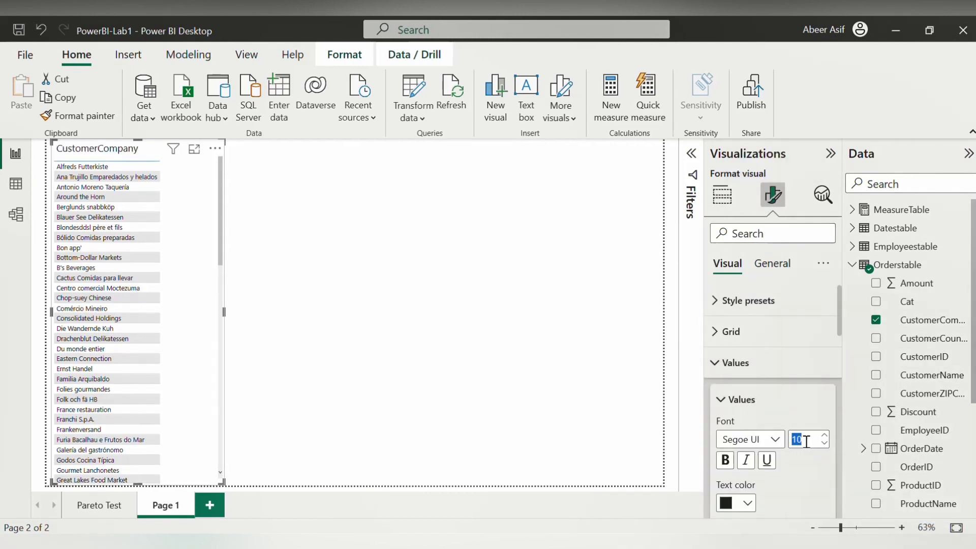
{"action": "type", "text": "15"}
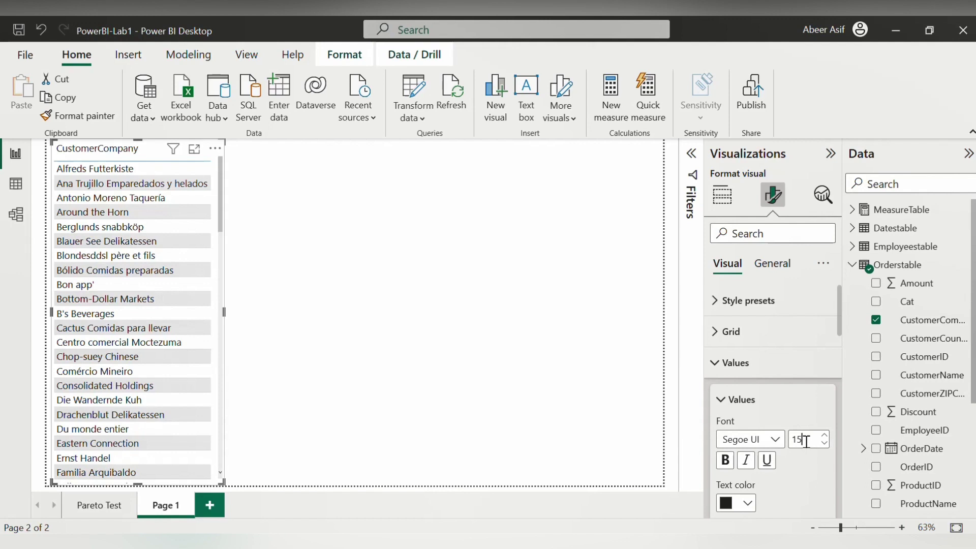
{"action": "left_click", "coordinate": [500, 309]}
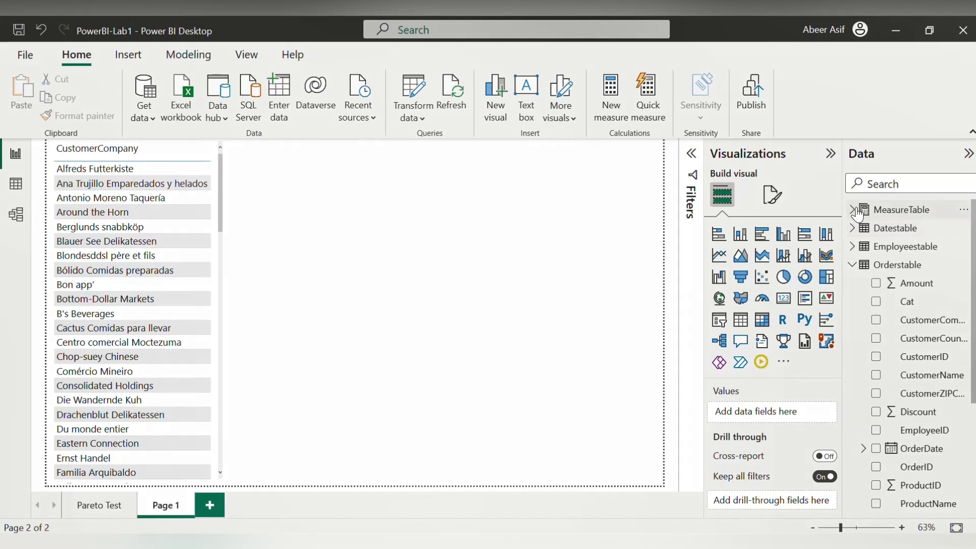
Create a new measure in MeasureTable named MaxOrderDate.
{"action": "left_click", "coordinate": [858, 215]}
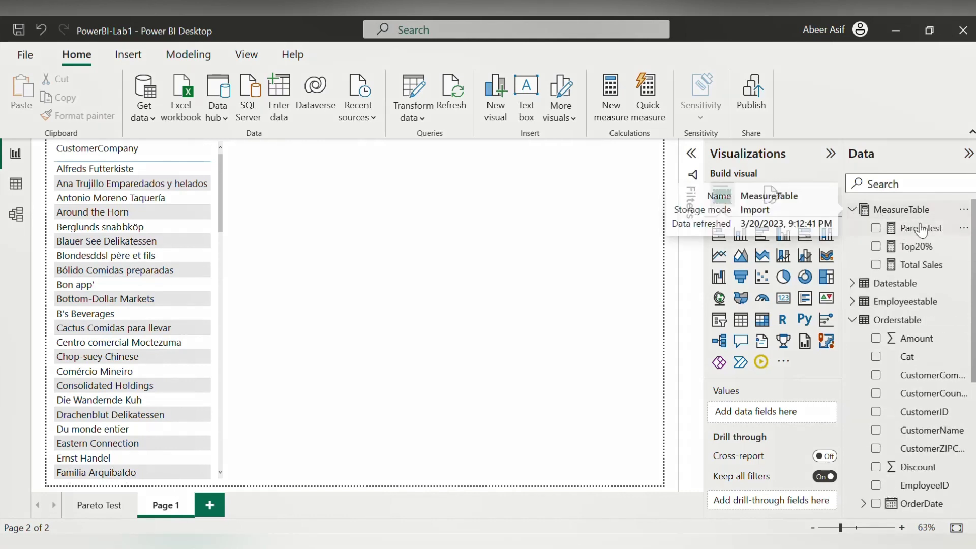
{"action": "left_click", "coordinate": [964, 209]}
{"action": "key", "text": "Escape"}
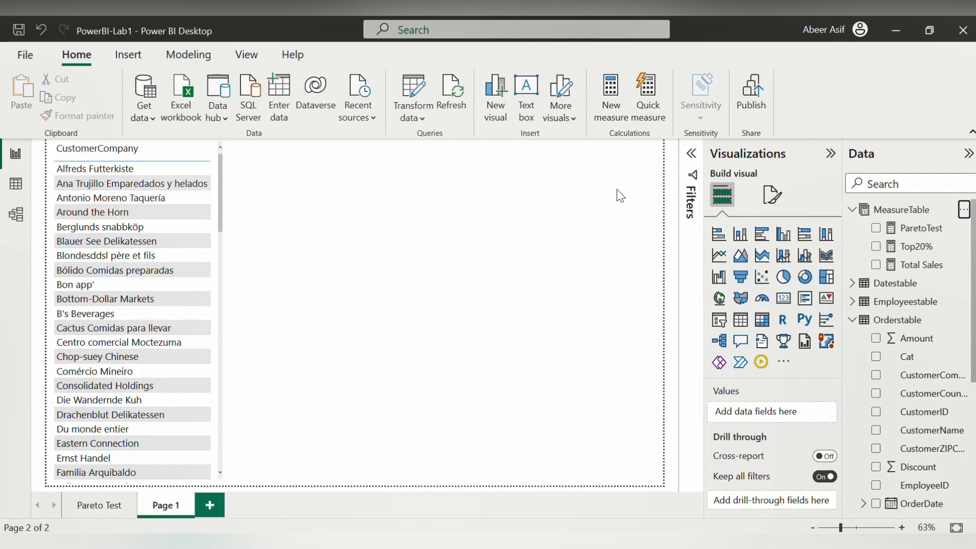
{"action": "left_click", "coordinate": [611, 97]}
{"action": "double_click", "coordinate": [131, 153]}
{"action": "key", "text": "BackSpace"}
{"action": "type", "text": "MaxOrder"}
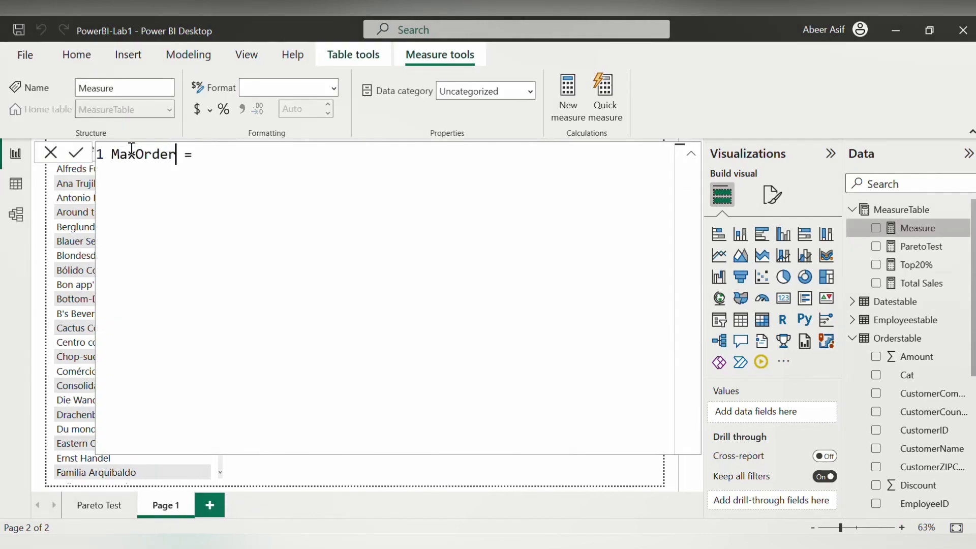
{"action": "type", "text": "Date"}
Define MaxOrderDate as MAX(Orderstable[OrderDate]) and commit it.
{"action": "key", "text": "Right"}
{"action": "key", "text": "Right"}
{"action": "key", "text": "Right"}
{"action": "type", "text": "MAX(o"}
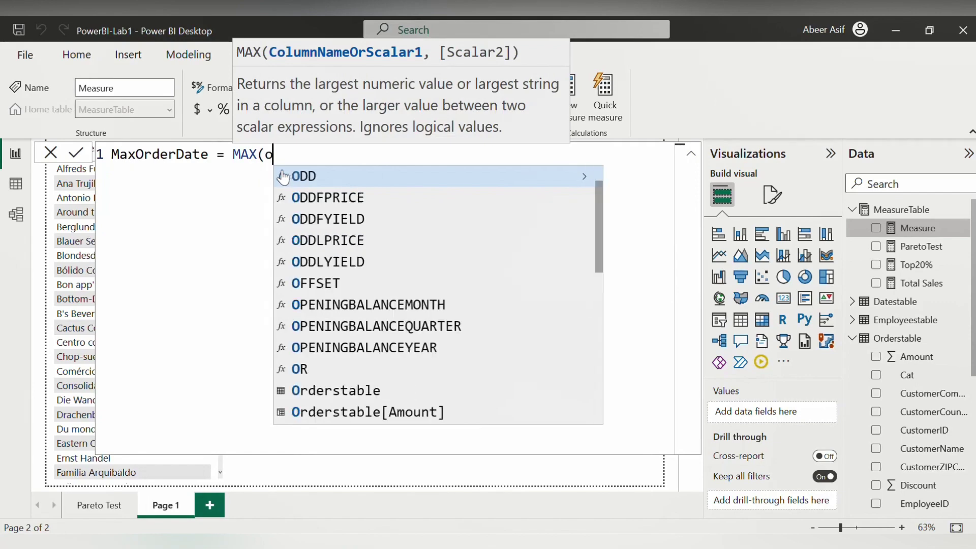
{"action": "type", "text": "R"}
{"action": "key", "text": "Down"}
{"action": "key", "text": "Down"}
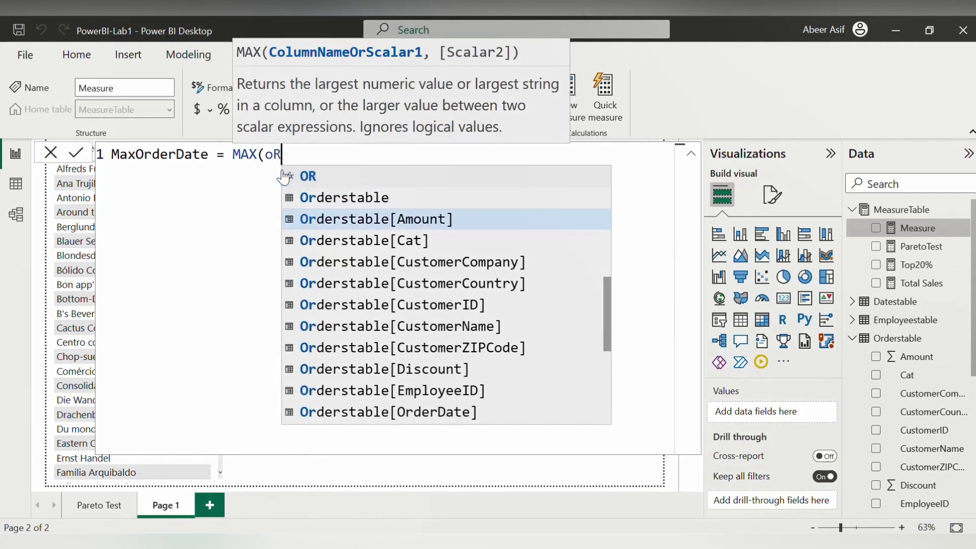
{"action": "key", "text": "Down"}
{"action": "key", "text": "Down"}
{"action": "key", "text": "Down"}
{"action": "key", "text": "Down"}
{"action": "key", "text": "Down"}
{"action": "key", "text": "Down"}
{"action": "key", "text": "Down"}
{"action": "key", "text": "Down"}
{"action": "key", "text": "Down"}
{"action": "key", "text": "Tab"}
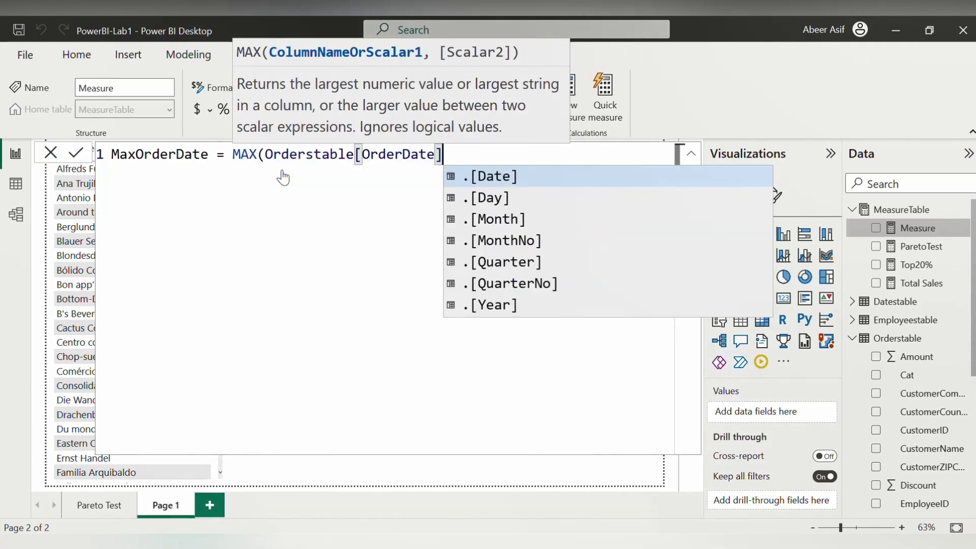
{"action": "type", "text": ")"}
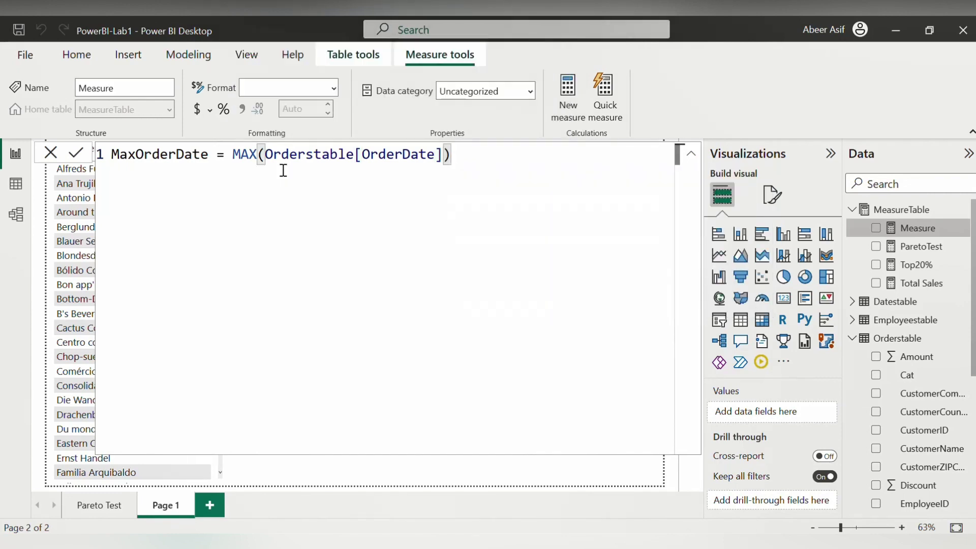
{"action": "left_click", "coordinate": [691, 153]}
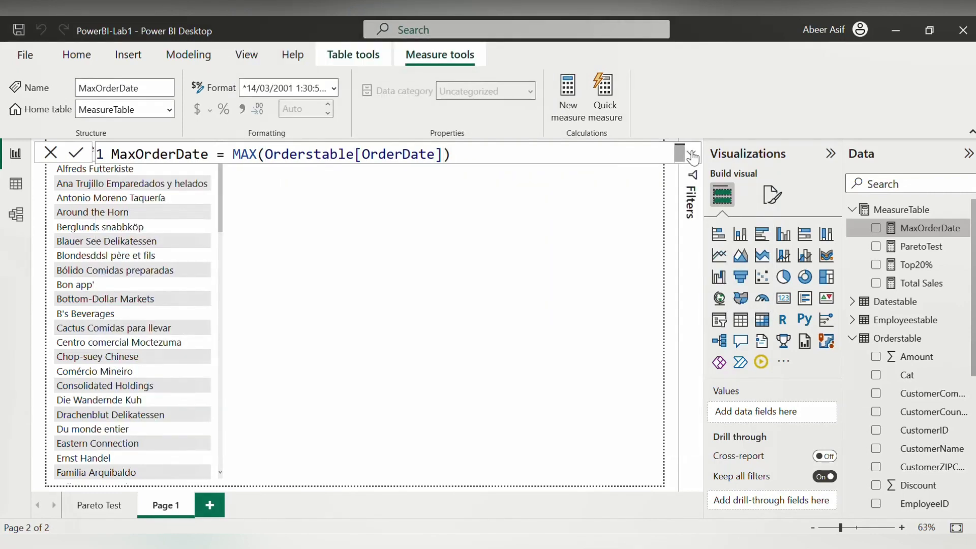
Show the MaxOrderDate measure in a new Card visual.
{"action": "left_click", "coordinate": [885, 236]}
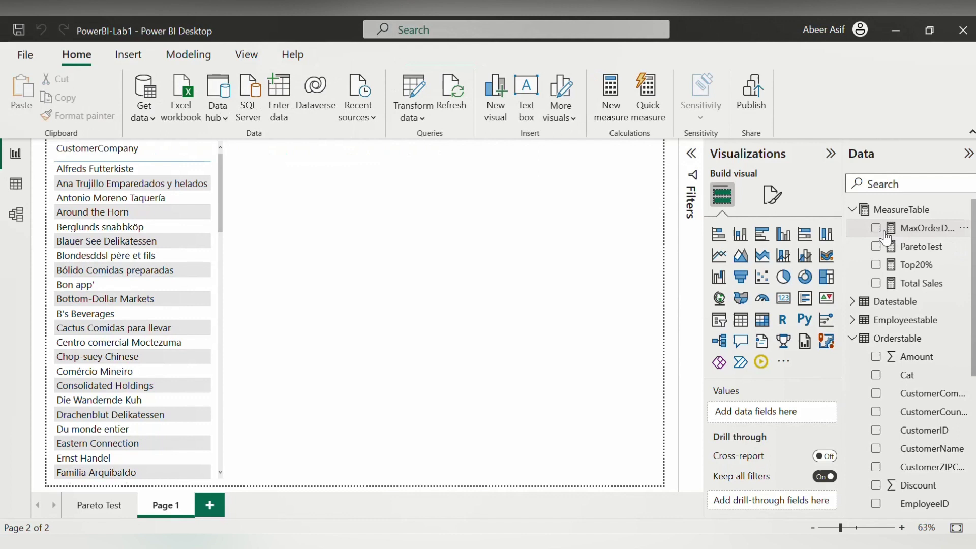
{"action": "left_click", "coordinate": [875, 228]}
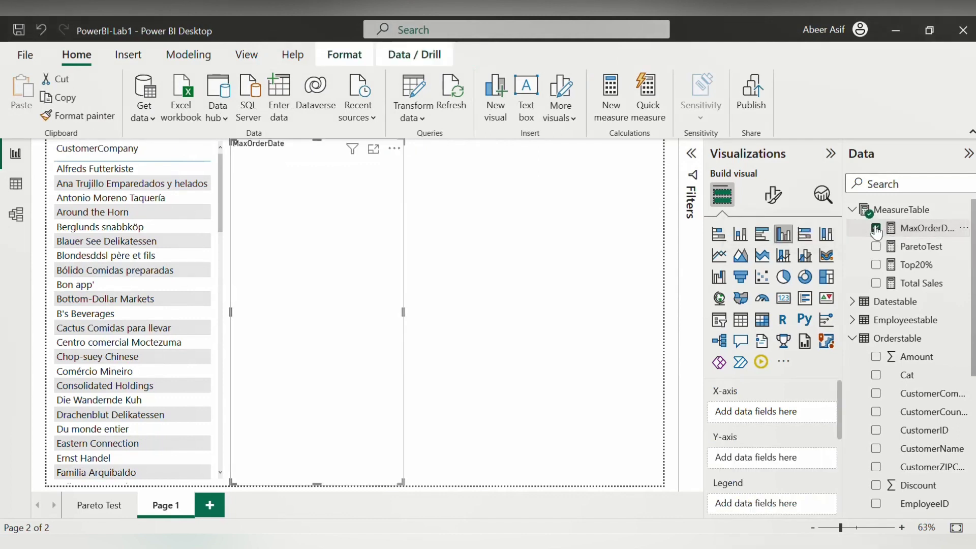
{"action": "left_click", "coordinate": [782, 305]}
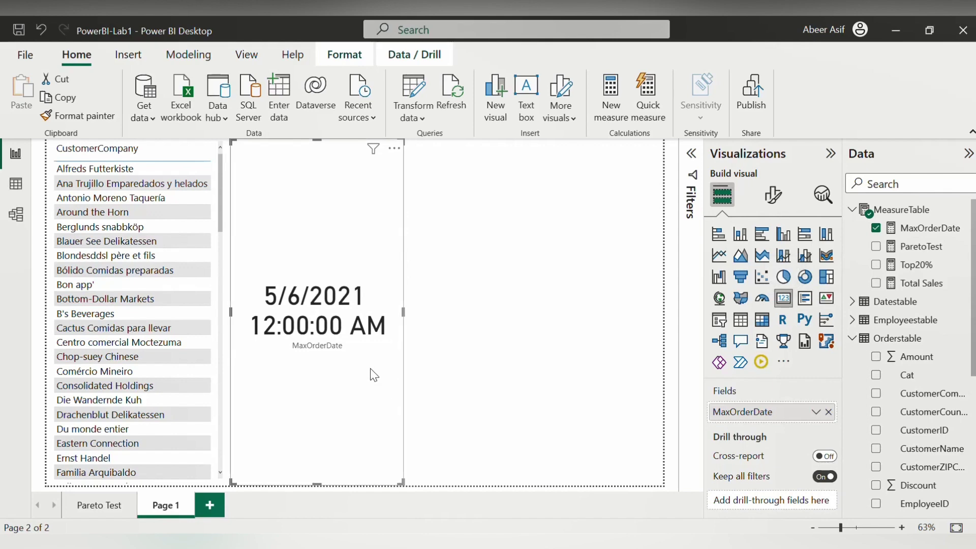
Format MaxOrderDate as Short Date (5/6/2021) and shrink the card to the top-right.
{"action": "left_click", "coordinate": [772, 195]}
{"action": "left_click", "coordinate": [929, 227]}
{"action": "left_click", "coordinate": [334, 88]}
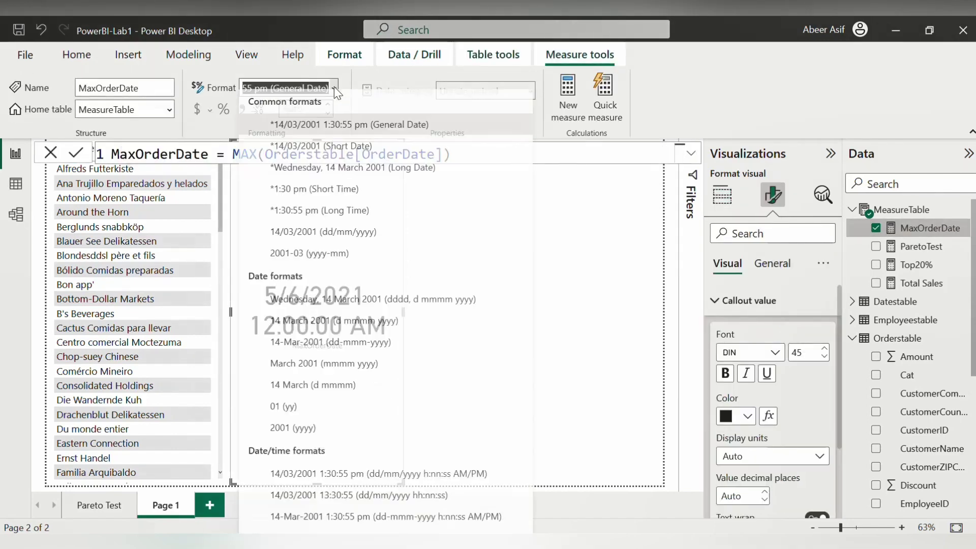
{"action": "left_click", "coordinate": [325, 146]}
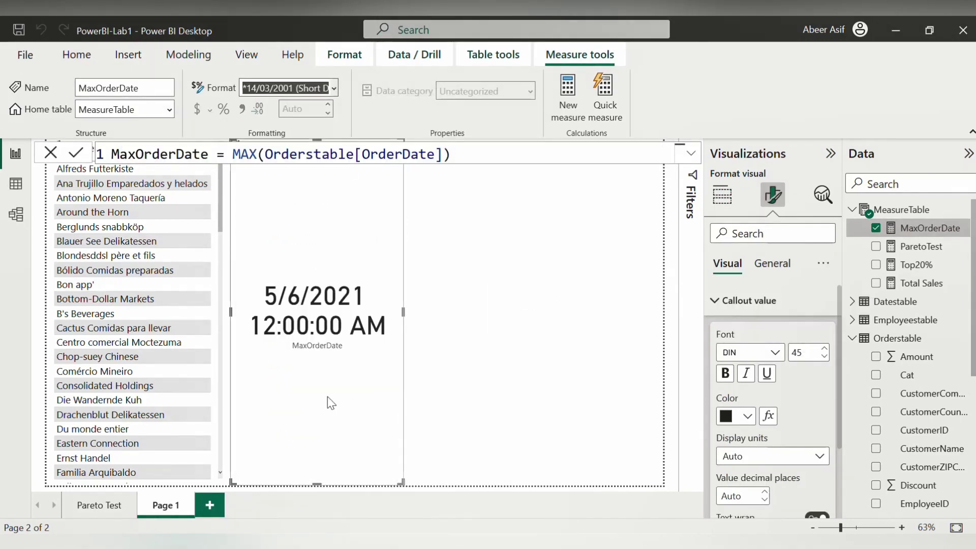
{"action": "left_click_drag", "start_coordinate": [317, 481], "coordinate": [596, 242]}
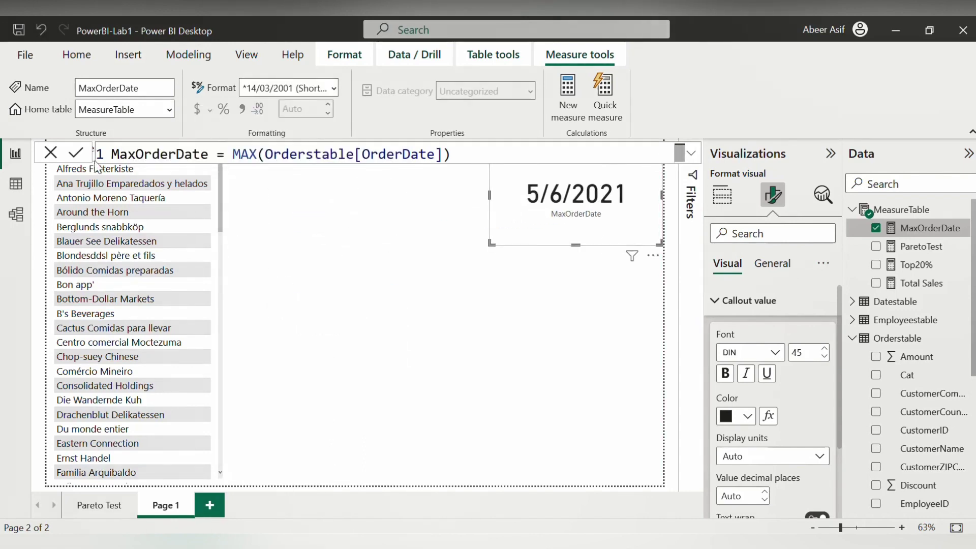
{"action": "left_click", "coordinate": [368, 292]}
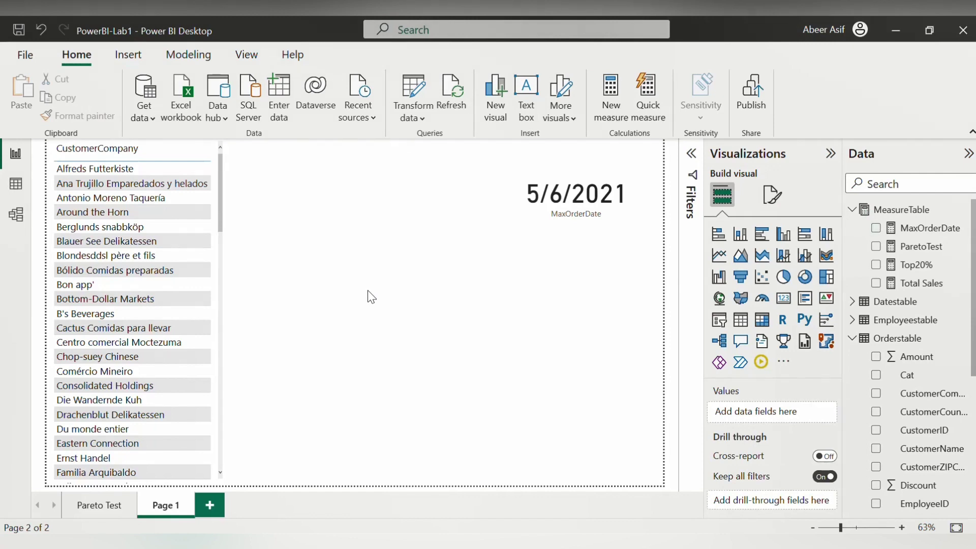
Start a new MeasureTable measure named TransactionLast30Days beginning with CALCULATE.
{"action": "left_click", "coordinate": [962, 210]}
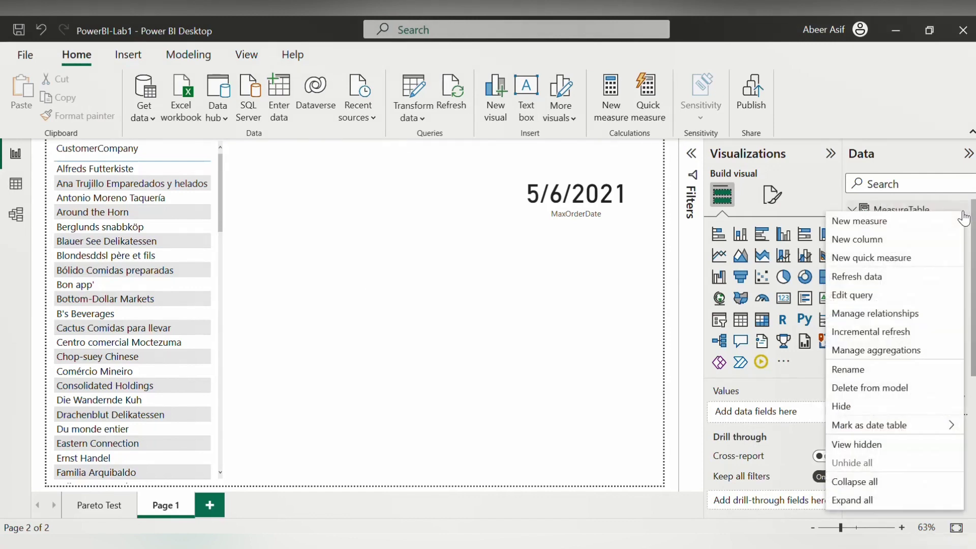
{"action": "left_click", "coordinate": [910, 222]}
{"action": "type", "text": "Transact"}
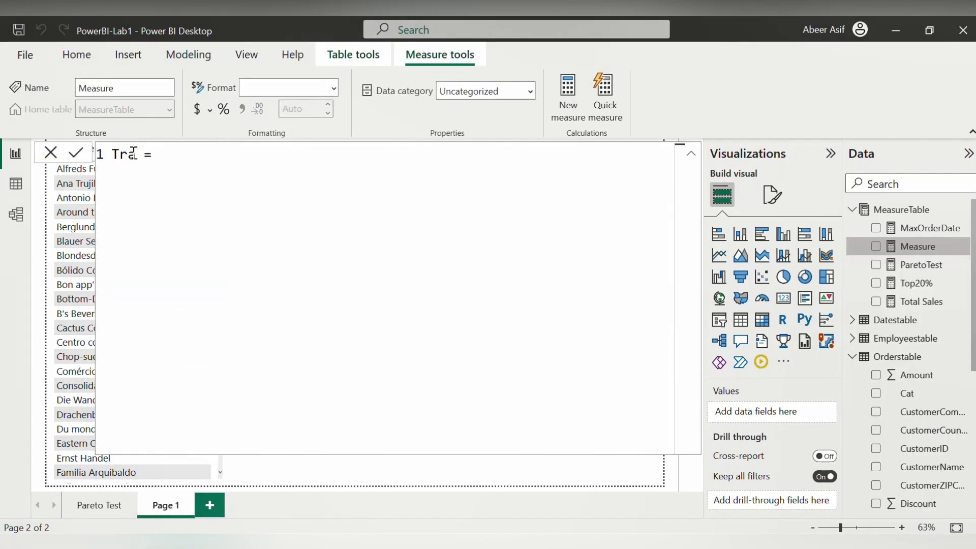
{"action": "type", "text": "ionLast30Day"}
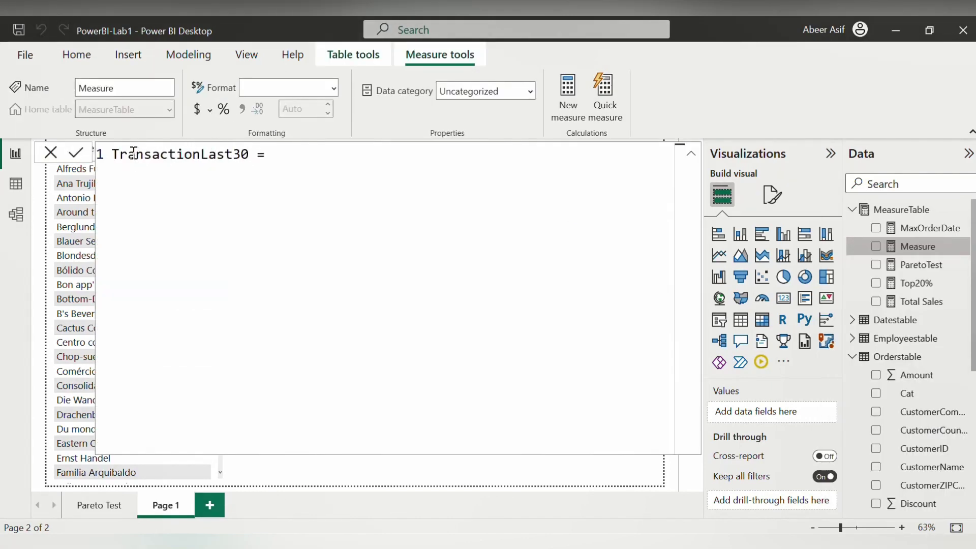
{"action": "type", "text": "s"}
{"action": "key", "text": "End"}
{"action": "type", "text": "C"}
{"action": "key", "text": "Tab"}
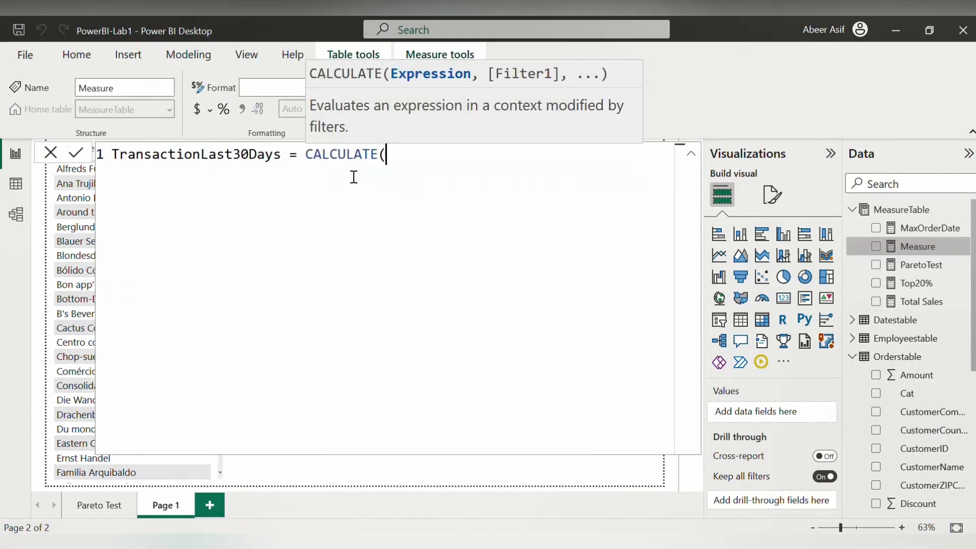
Make CALCULATE count rows with COUNTROWS(Orderstable).
{"action": "type", "text": "Coun"}
{"action": "key", "text": "Down"}
{"action": "key", "text": "Down"}
{"action": "key", "text": "Down"}
{"action": "key", "text": "Down"}
{"action": "key", "text": "Tab"}
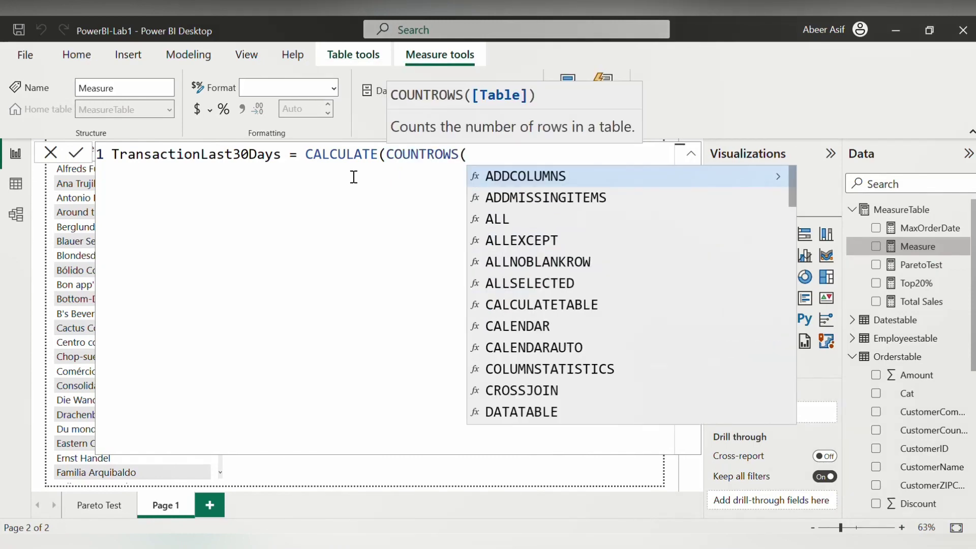
{"action": "type", "text": "or"}
{"action": "key", "text": "BackSpace"}
{"action": "key", "text": "BackSpace"}
{"action": "type", "text": "o"}
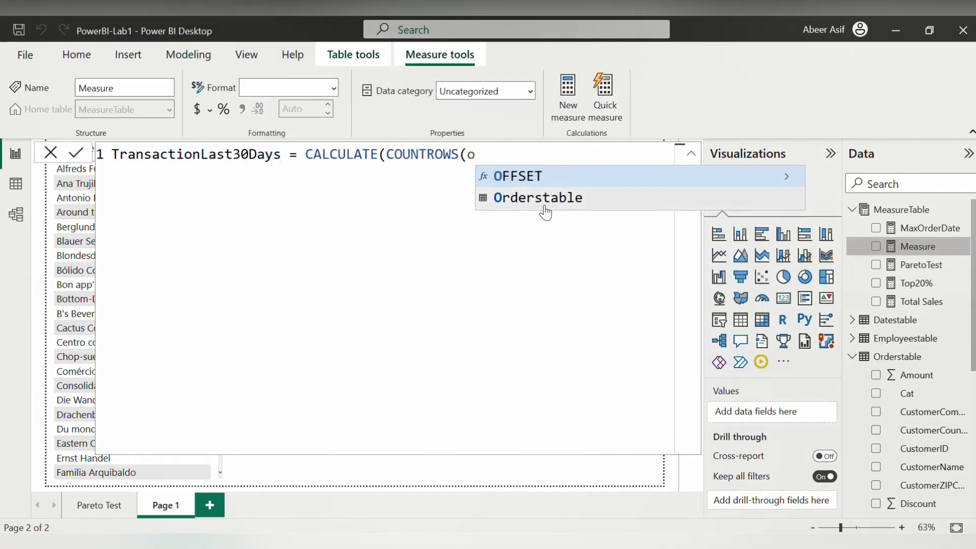
{"action": "left_click", "coordinate": [530, 200]}
Add a FILTER over Datestable on the Datestable[Date] column.
{"action": "type", "text": "), FIL"}
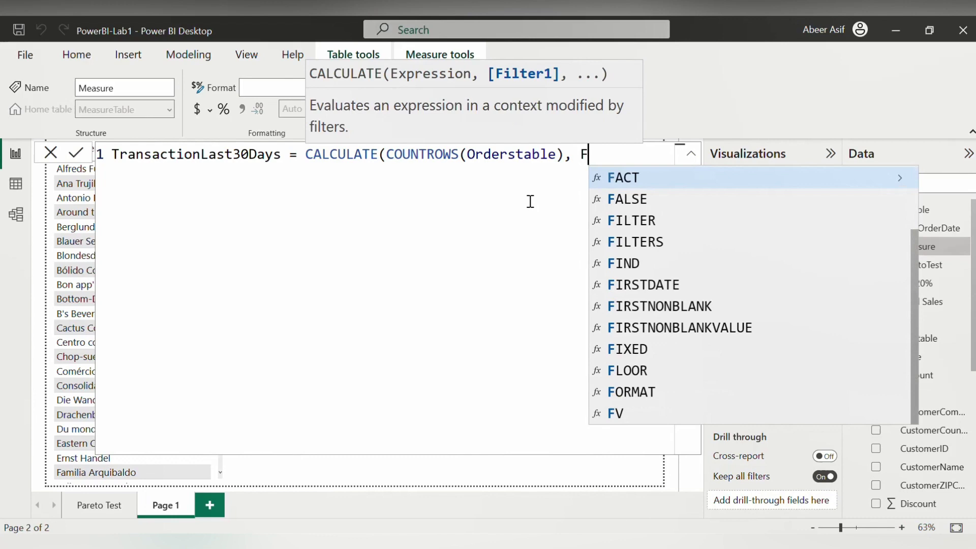
{"action": "left_click", "coordinate": [634, 220]}
{"action": "type", "text": "dat"}
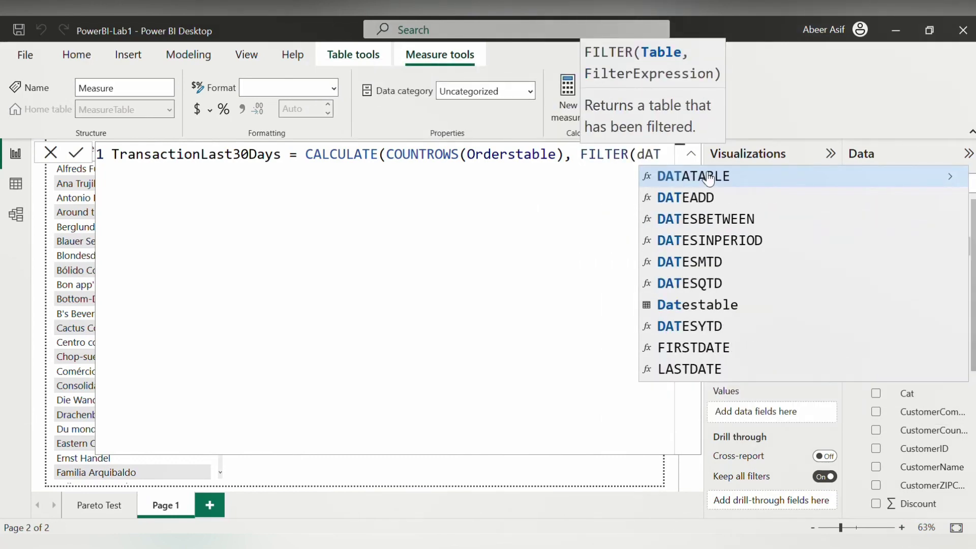
{"action": "left_click", "coordinate": [738, 305]}
{"action": "type", "text": ",Day"}
{"action": "key", "text": "BackSpace"}
{"action": "key", "text": "BackSpace"}
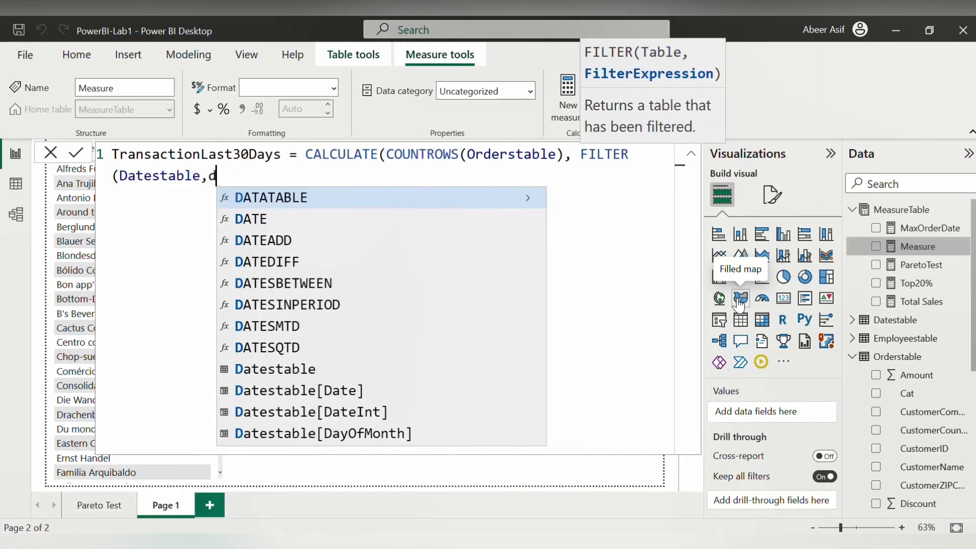
{"action": "type", "text": "ate"}
{"action": "left_click", "coordinate": [382, 372]}
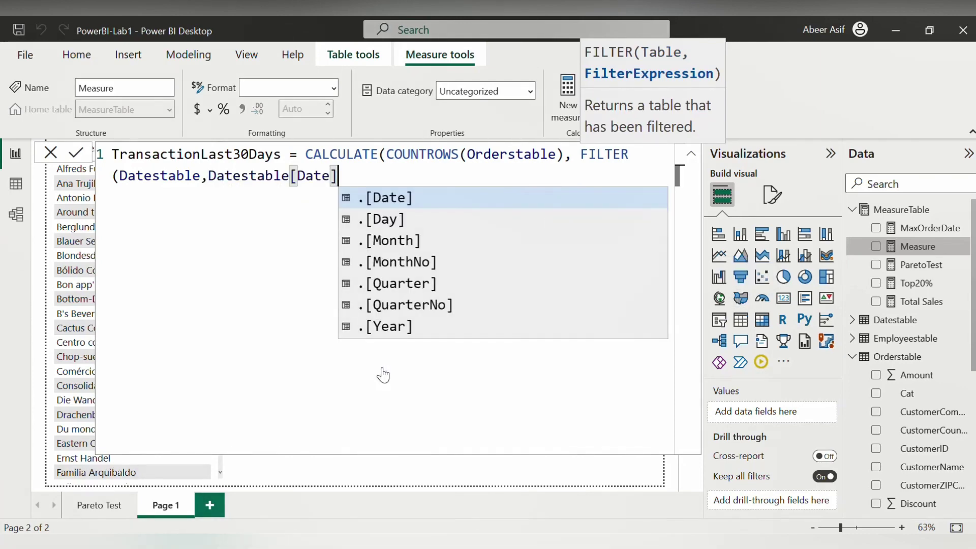
Keep dates at or before MAX(Orderstable[OrderDate]).
{"action": "type", "text": "<=MAX"}
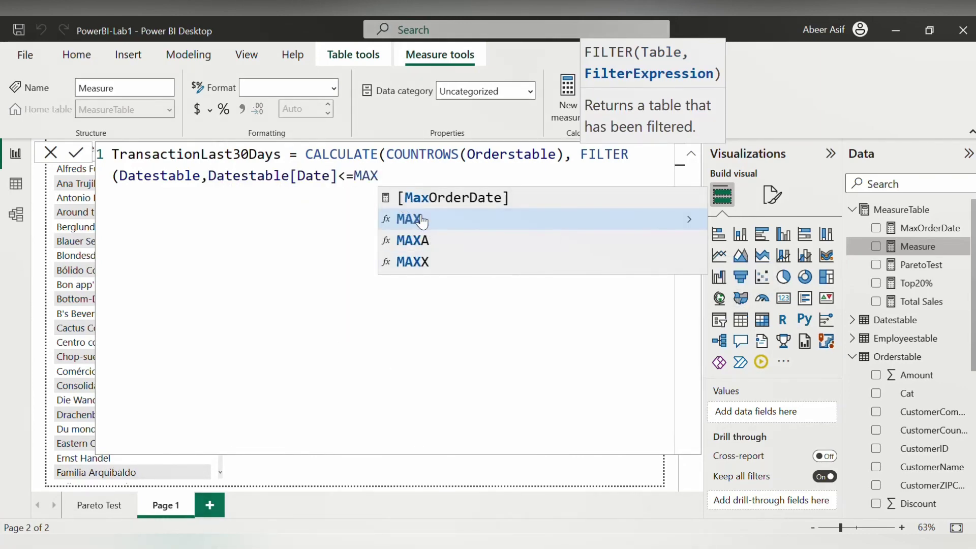
{"action": "left_click", "coordinate": [421, 218]}
{"action": "type", "text": "Order"}
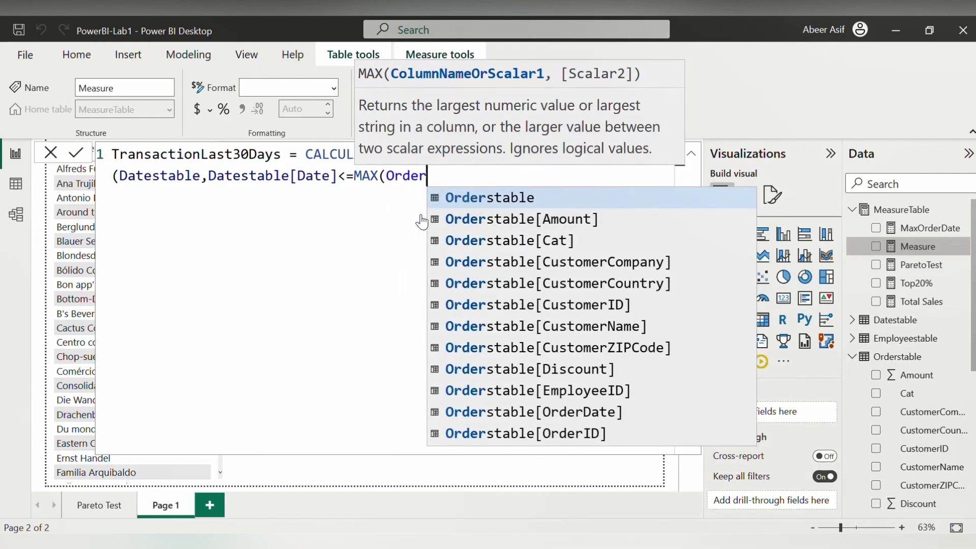
{"action": "key", "text": "Down"}
{"action": "key", "text": "Down"}
{"action": "key", "text": "Down"}
{"action": "key", "text": "Tab"}
{"action": "type", "text": ") "}
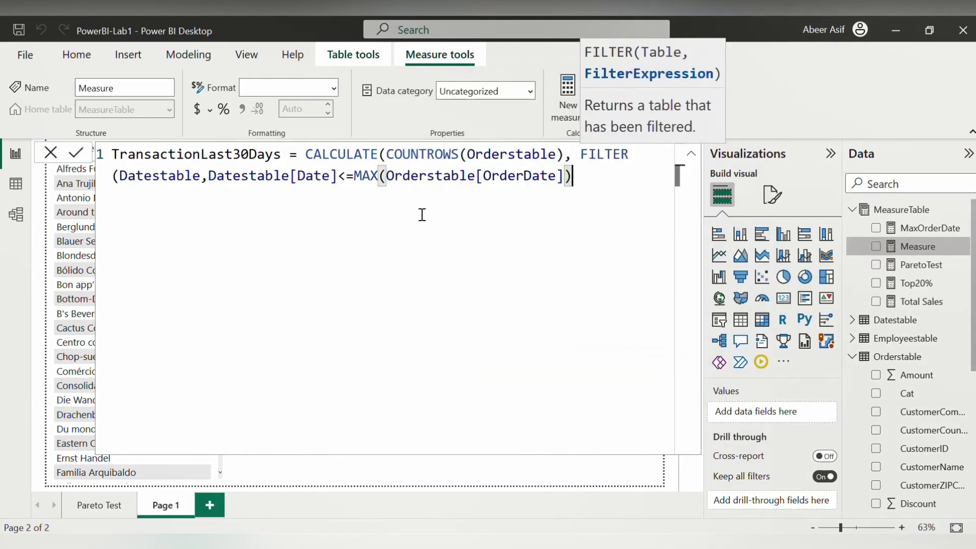
{"action": "type", "text": "&&"}
{"action": "type", "text": " Datestable"}
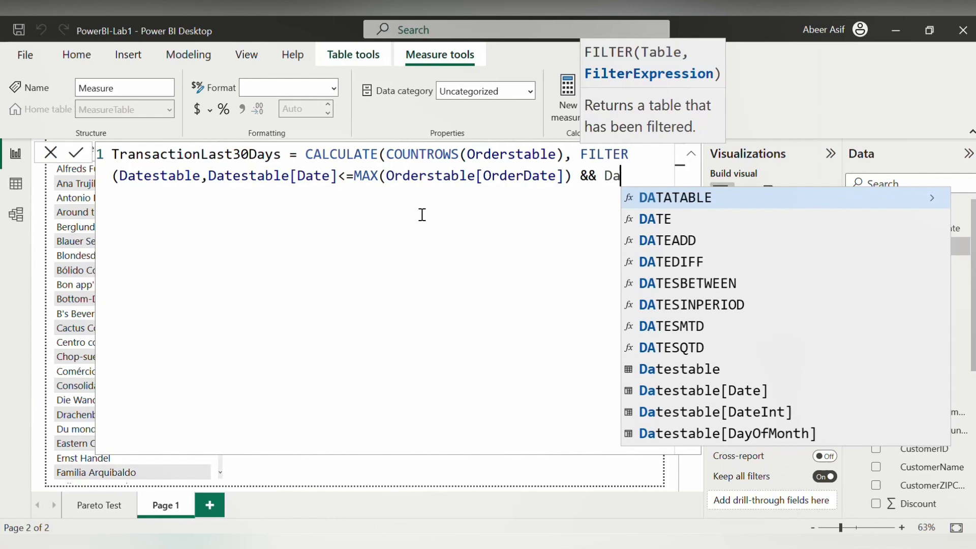
{"action": "type", "text": "[D"}
Add the lower bound Datestable[Date] > MAX(Orderstable[OrderDate])-30 and close the formula.
{"action": "left_click", "coordinate": [349, 220]}
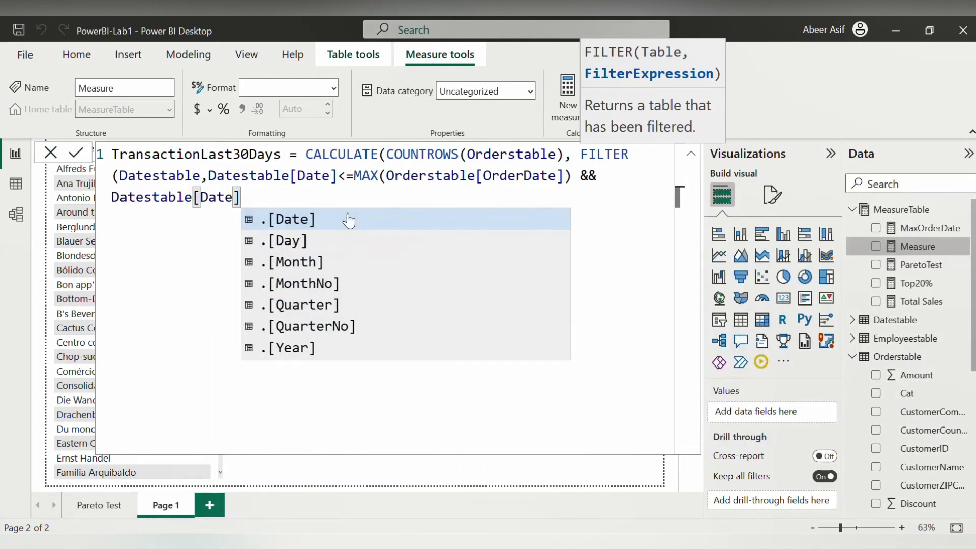
{"action": "type", "text": ">MA"}
{"action": "left_click", "coordinate": [356, 285]}
{"action": "type", "text": "OR"}
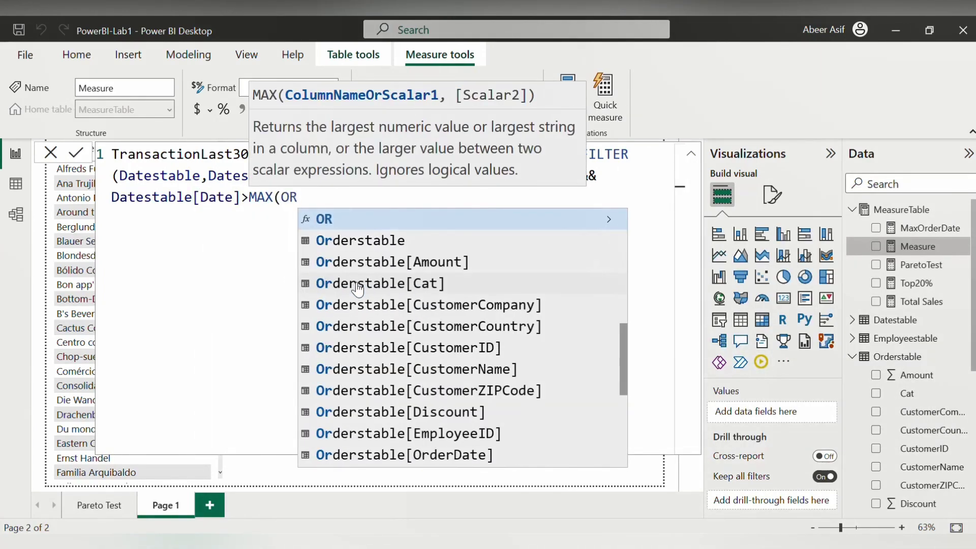
{"action": "type", "text": "DE"}
{"action": "scroll", "coordinate": [483, 389], "scroll_direction": "down", "scroll_amount": 4}
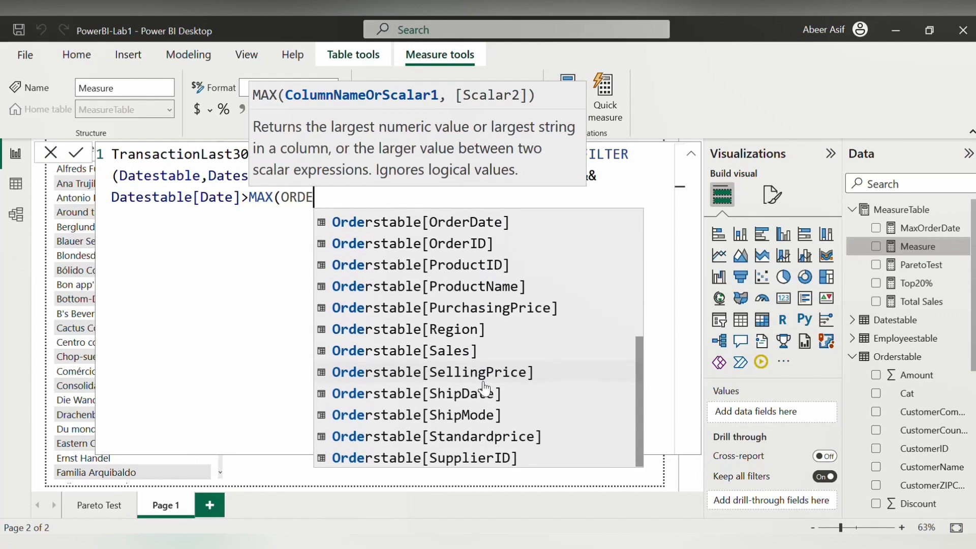
{"action": "left_click", "coordinate": [447, 220]}
{"action": "type", "text": ")"}
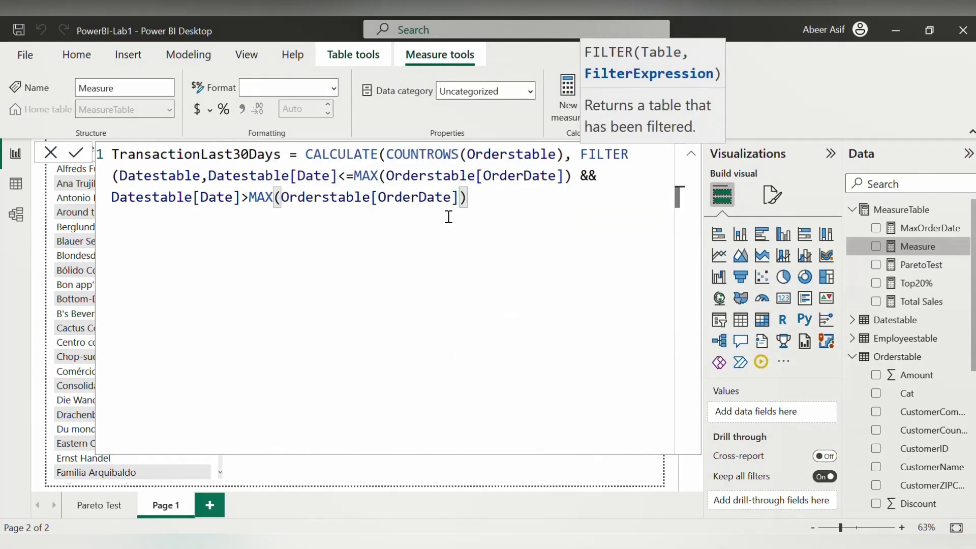
{"action": "type", "text": "-30))"}
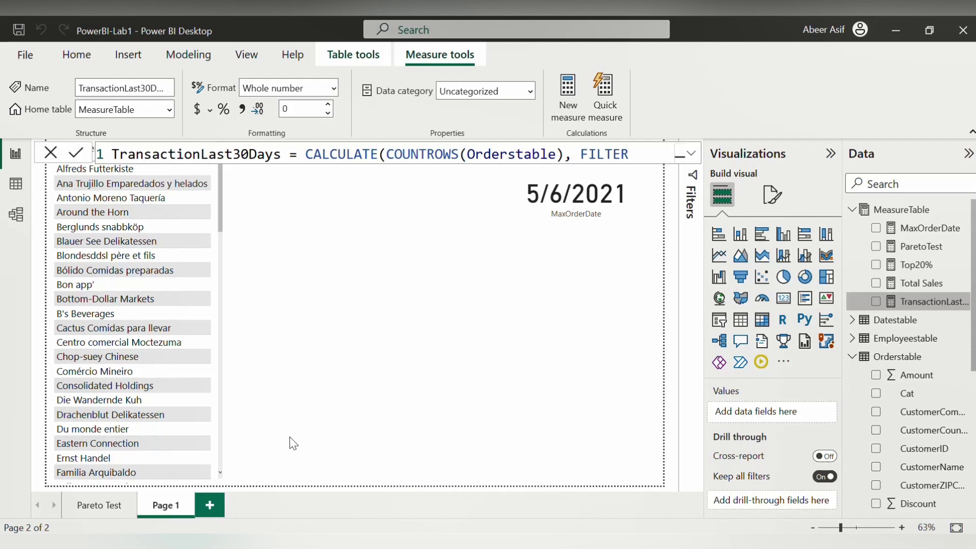
Add TransactionLast30Days to the CustomerCompany table, giving a total of 201.
{"action": "left_click", "coordinate": [299, 445]}
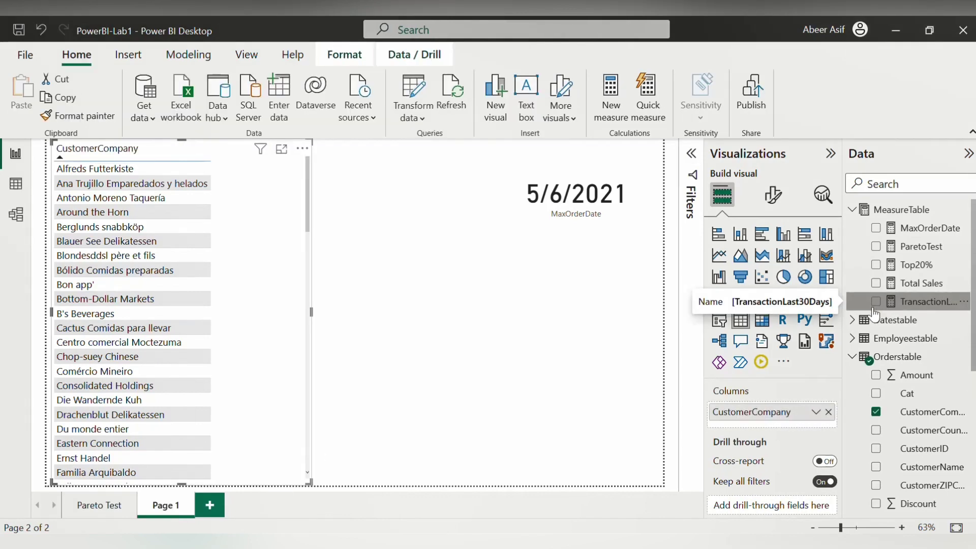
{"action": "left_click", "coordinate": [876, 302]}
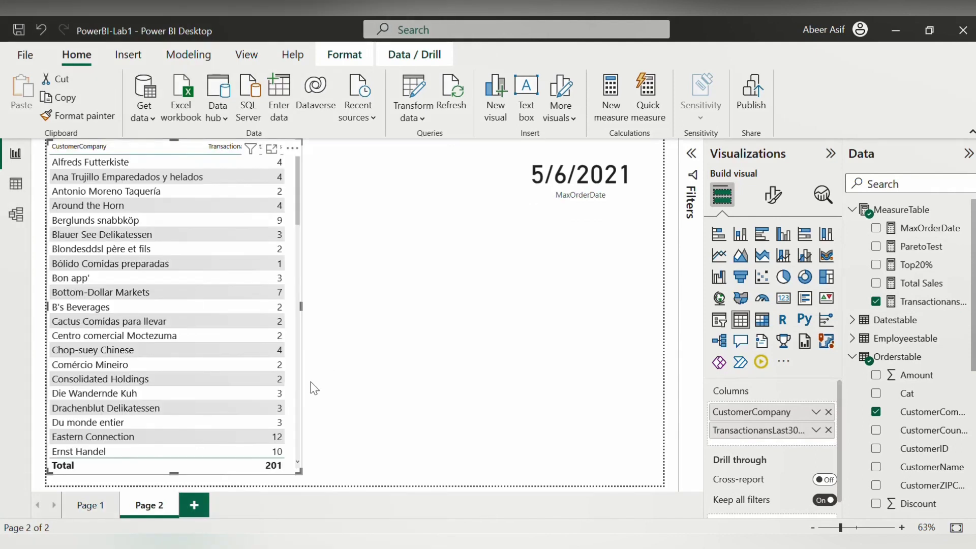
{"action": "scroll", "coordinate": [263, 350], "scroll_direction": "down", "scroll_amount": 5}
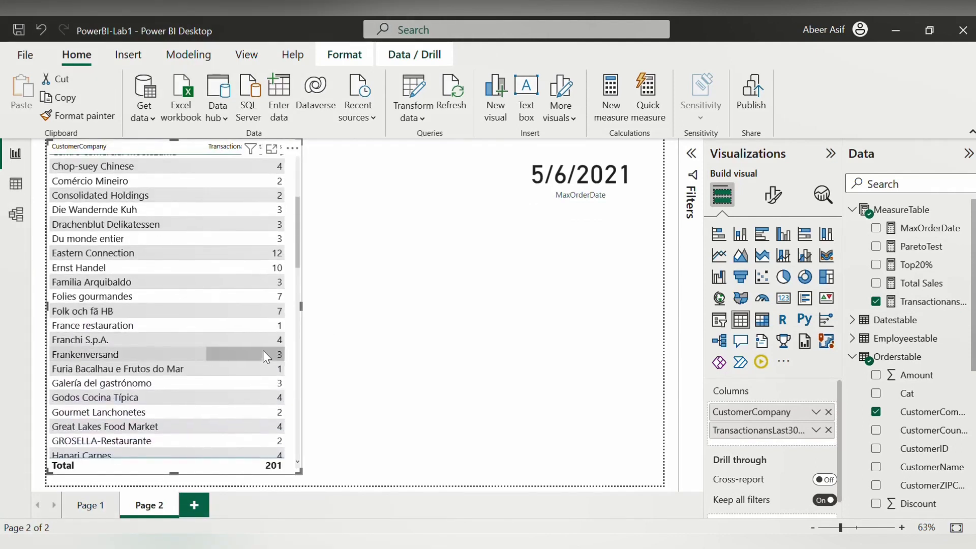
{"action": "scroll", "coordinate": [263, 350], "scroll_direction": "down", "scroll_amount": 3}
{"action": "scroll", "coordinate": [263, 350], "scroll_direction": "up", "scroll_amount": 8}
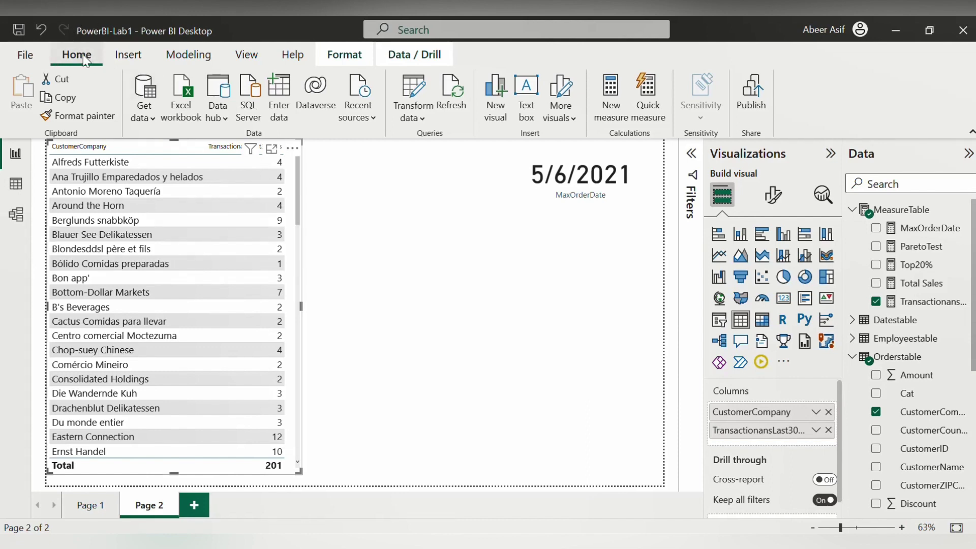
Name the new table CustomerClassificationTable with a Classification column: Top, Average, Risky.
{"action": "left_click", "coordinate": [273, 106]}
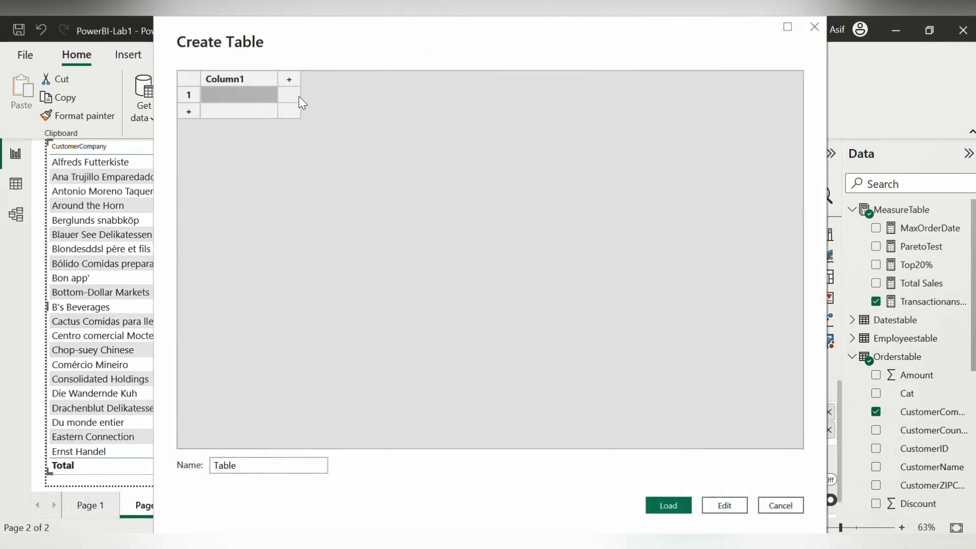
{"action": "double_click", "coordinate": [226, 466]}
{"action": "type", "text": "CustomerClassificationTable"}
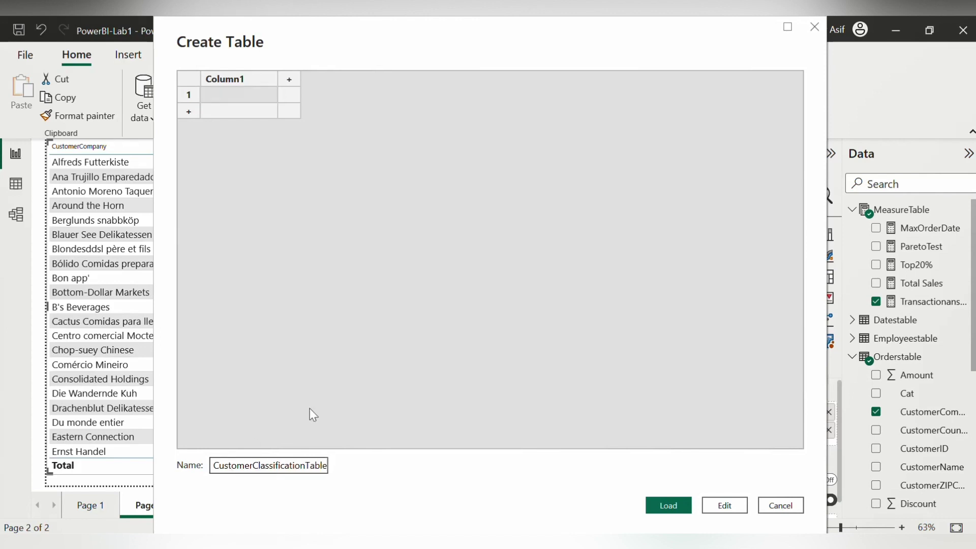
{"action": "double_click", "coordinate": [232, 82]}
{"action": "type", "text": "Classification"}
{"action": "left_click", "coordinate": [241, 93]}
{"action": "type", "text": "To"}
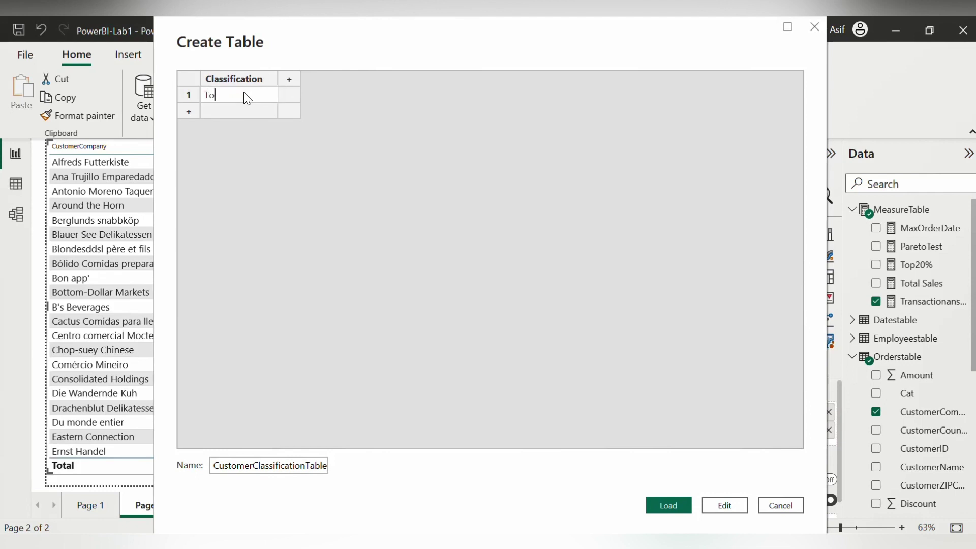
{"action": "type", "text": "p"}
{"action": "left_click", "coordinate": [248, 110]}
{"action": "type", "text": "Average"}
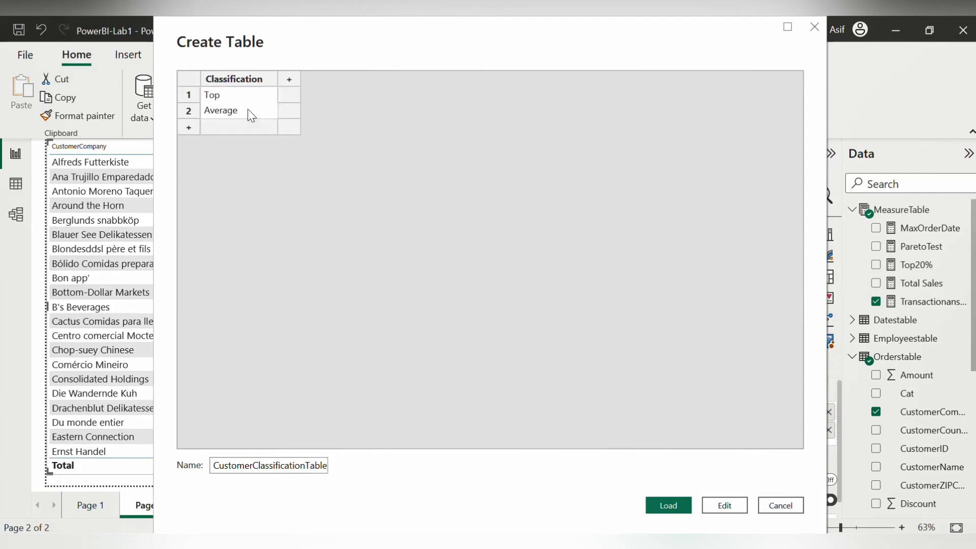
{"action": "left_click", "coordinate": [253, 123]}
{"action": "type", "text": "Risky"}
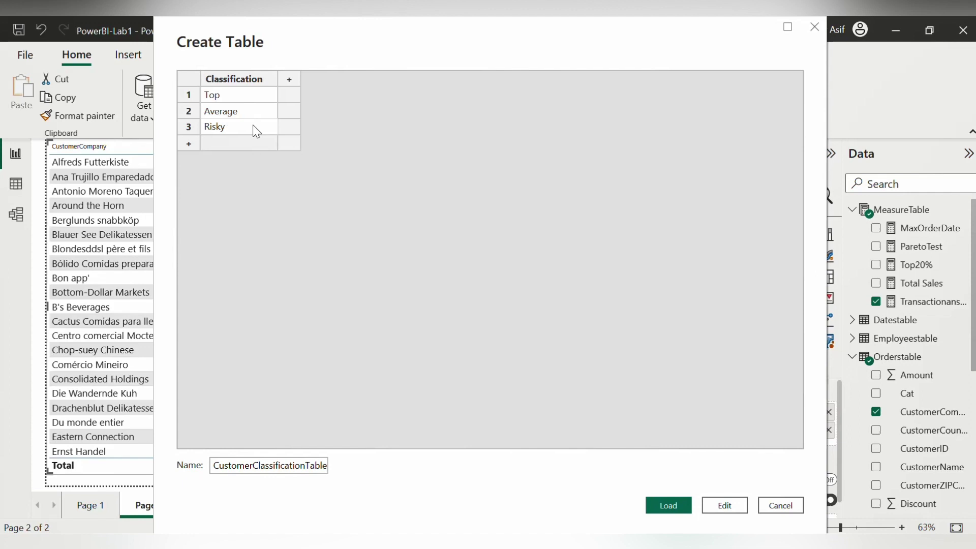
Add Min and Max columns and give Risky the range 0 to 3.
{"action": "left_click", "coordinate": [289, 79]}
{"action": "type", "text": "M"}
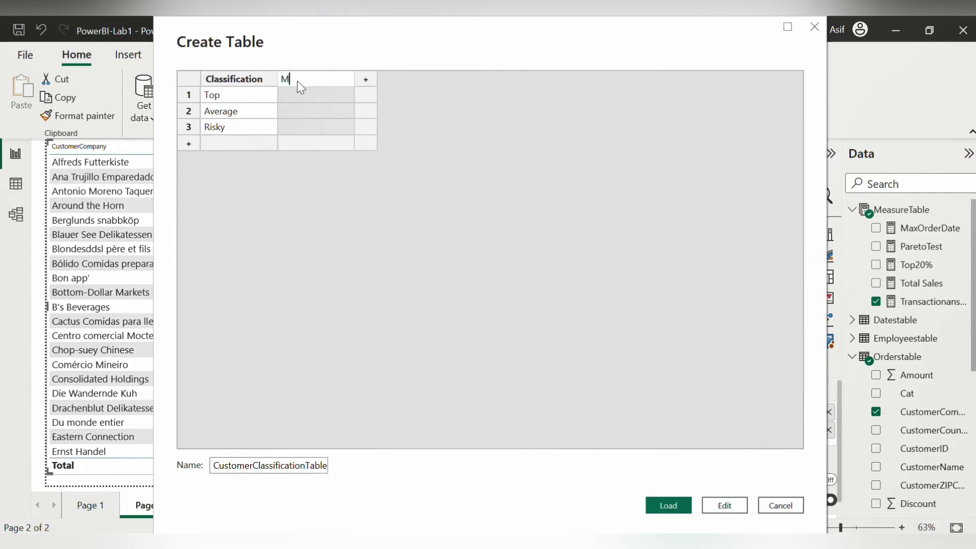
{"action": "type", "text": "in"}
{"action": "left_click", "coordinate": [366, 79]}
{"action": "type", "text": "Max"}
{"action": "left_click", "coordinate": [302, 130]}
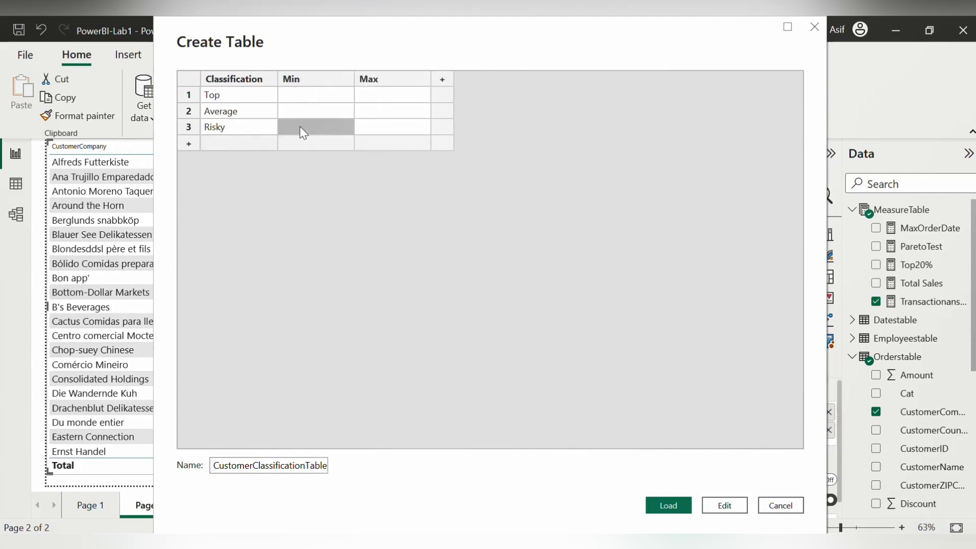
{"action": "type", "text": "0"}
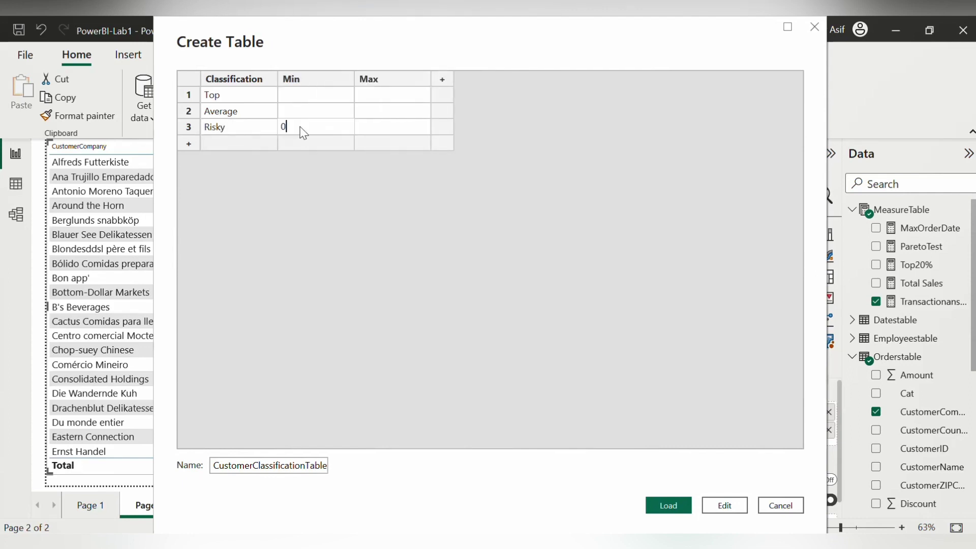
{"action": "left_click", "coordinate": [371, 129]}
{"action": "type", "text": "3"}
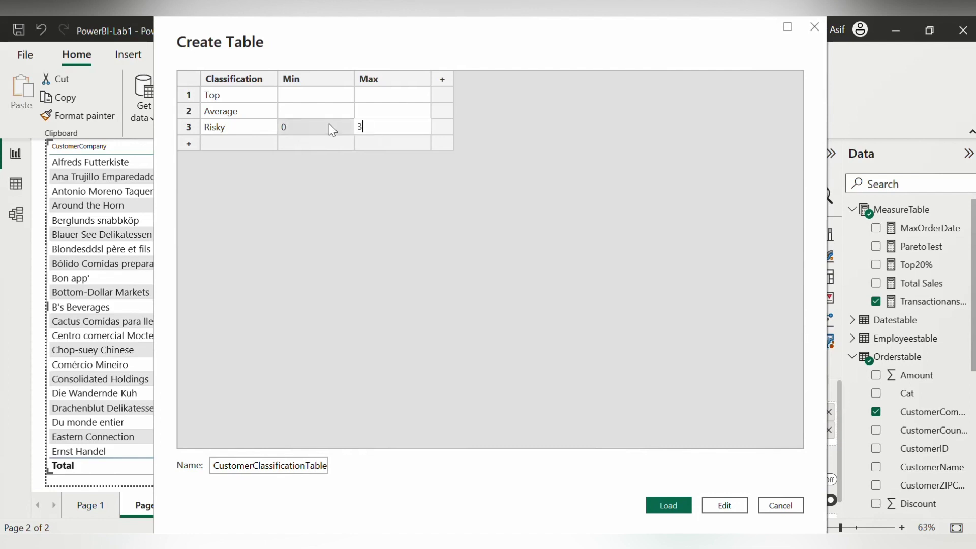
Set Average to 3–5 and Top to 5–1000.
{"action": "left_click", "coordinate": [316, 113]}
{"action": "type", "text": "3"}
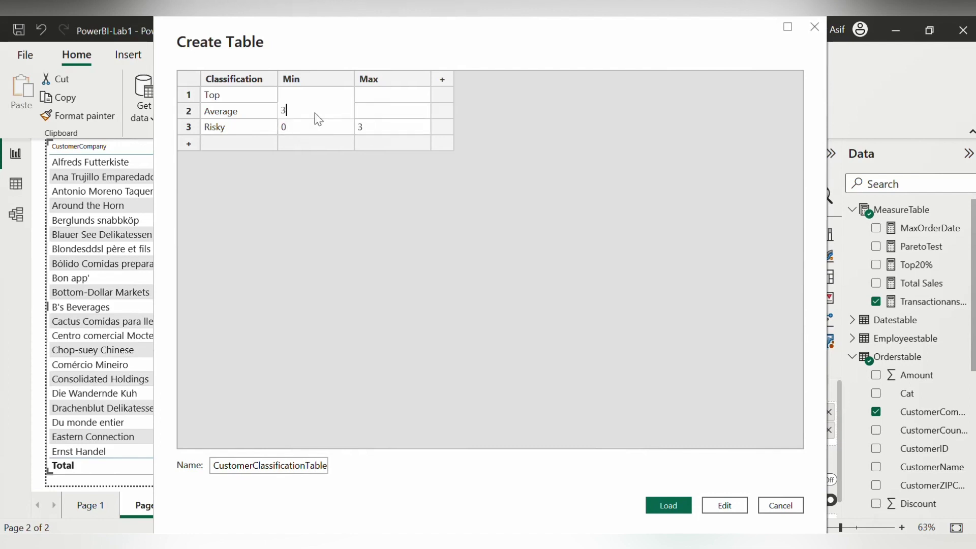
{"action": "left_click", "coordinate": [370, 110]}
{"action": "type", "text": "5"}
{"action": "left_click", "coordinate": [323, 92]}
{"action": "type", "text": "5"}
{"action": "left_click", "coordinate": [368, 97]}
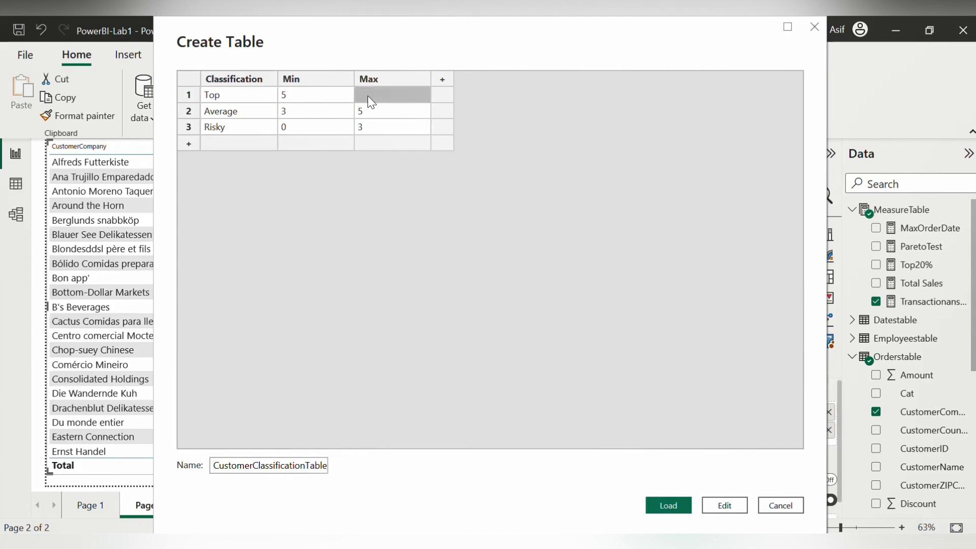
{"action": "type", "text": "1000"}
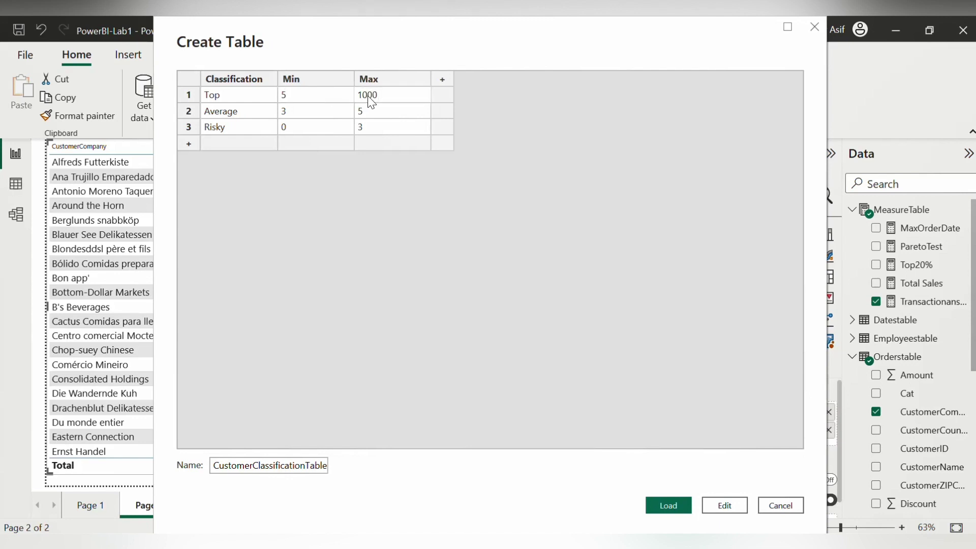
{"action": "left_click", "coordinate": [436, 169]}
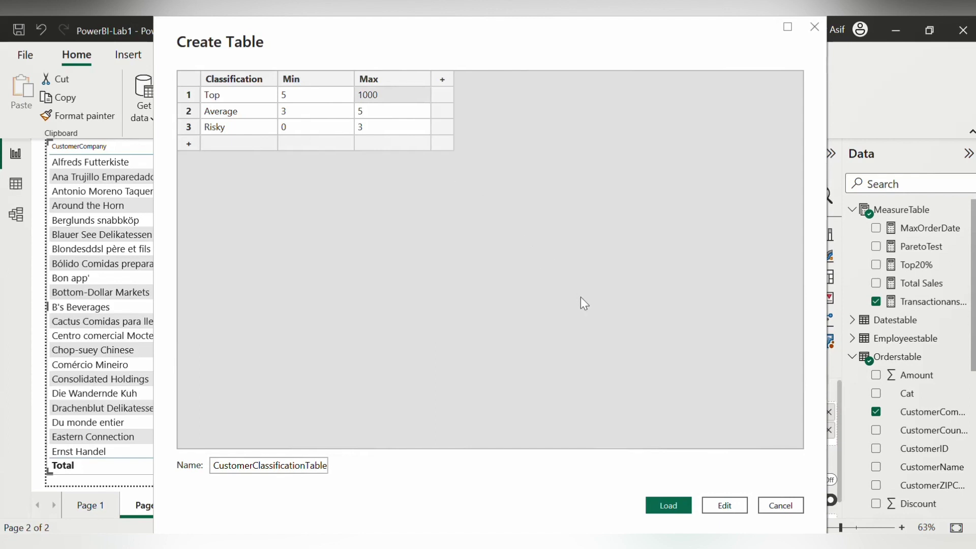
Load CustomerClassificationTable, check its three rows in Data view, then return to Report view.
{"action": "left_click", "coordinate": [669, 505]}
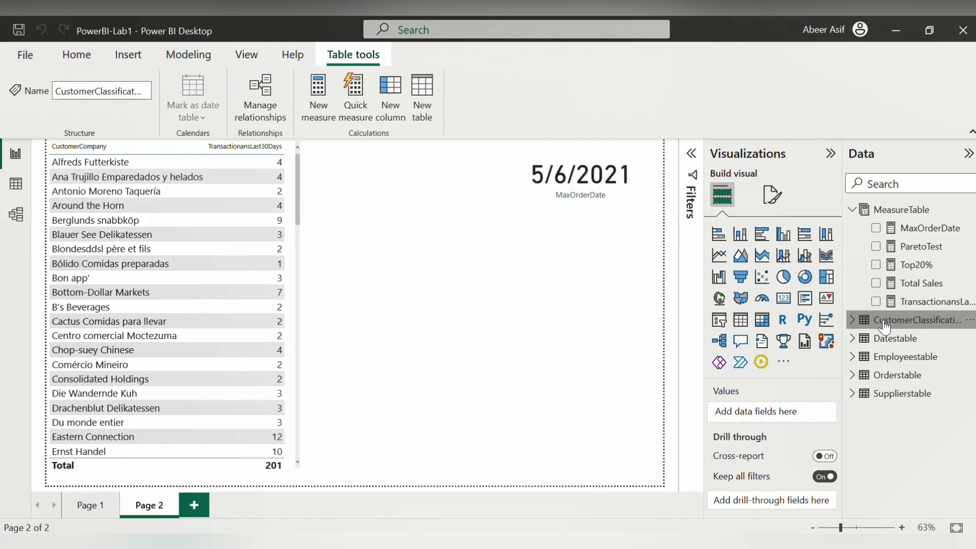
{"action": "left_click", "coordinate": [14, 193]}
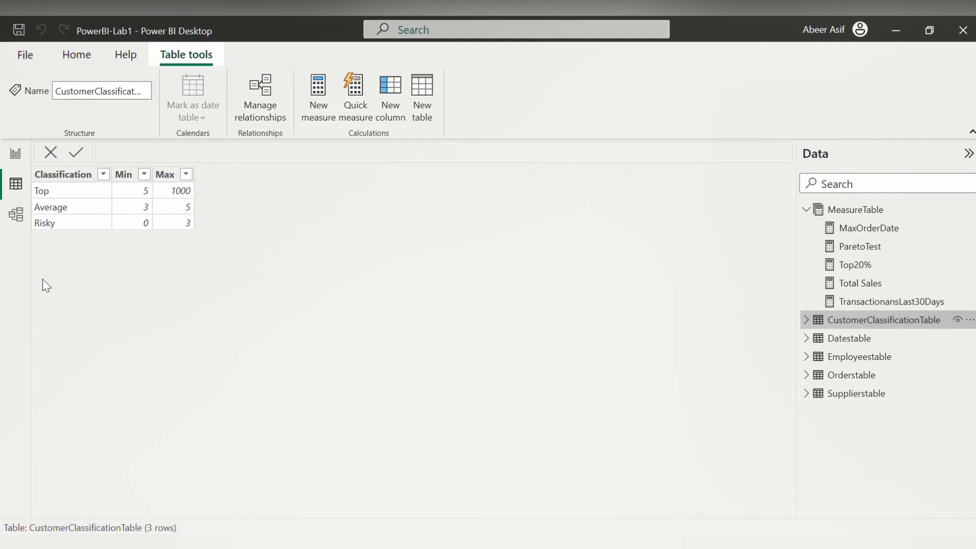
{"action": "left_click", "coordinate": [15, 153]}
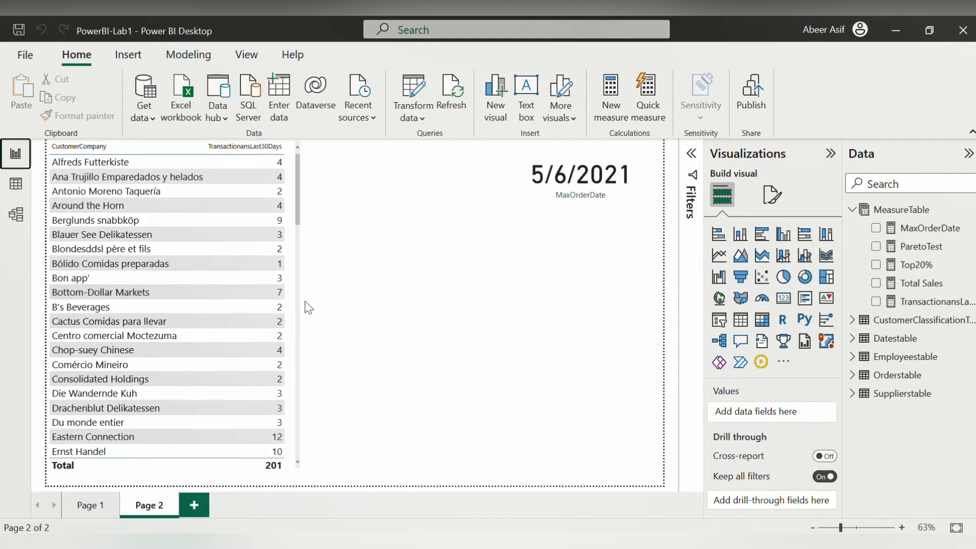
Widen the customer table and start a MeasureTable measure named ClassifyCustomers.
{"action": "left_click_drag", "start_coordinate": [301, 304], "coordinate": [402, 305]}
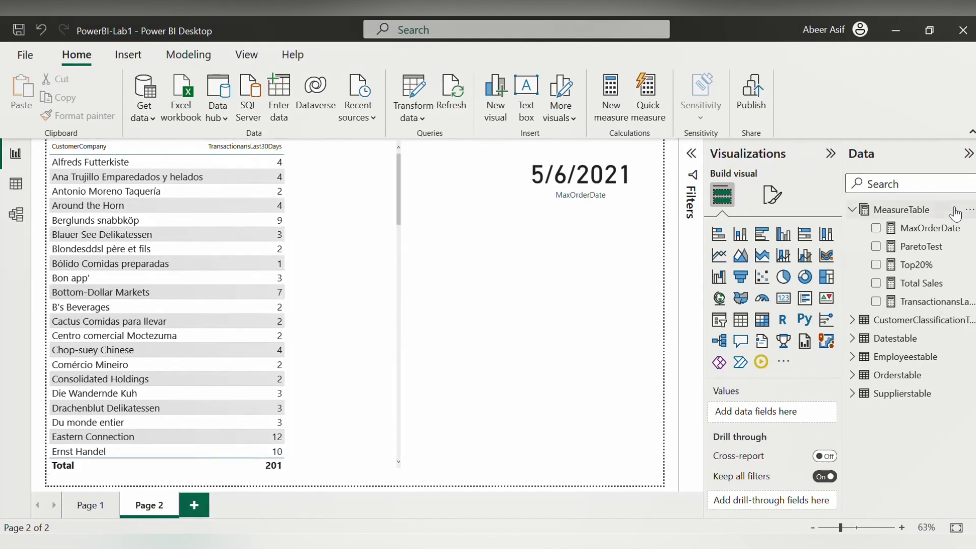
{"action": "left_click", "coordinate": [969, 213]}
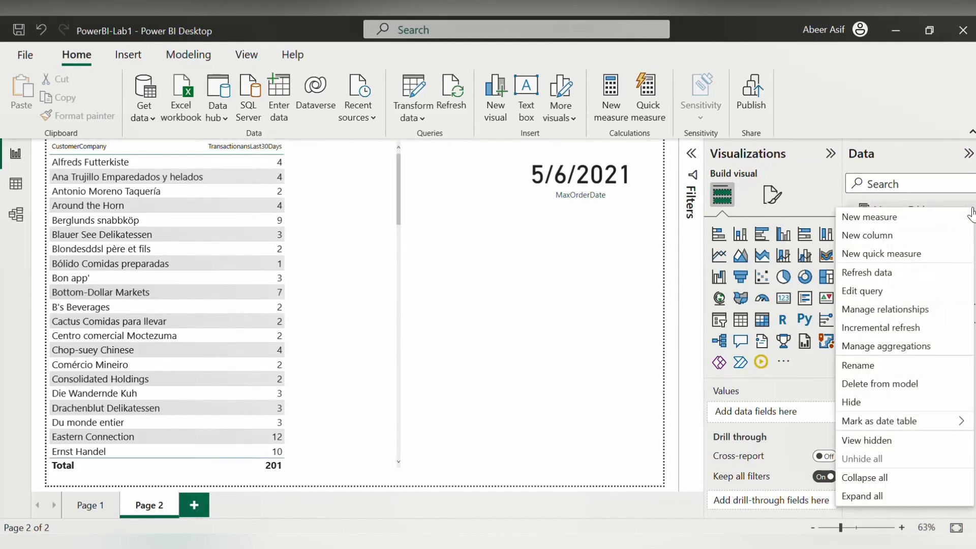
{"action": "left_click", "coordinate": [910, 217]}
{"action": "type", "text": "ClassifyCustomers ="}
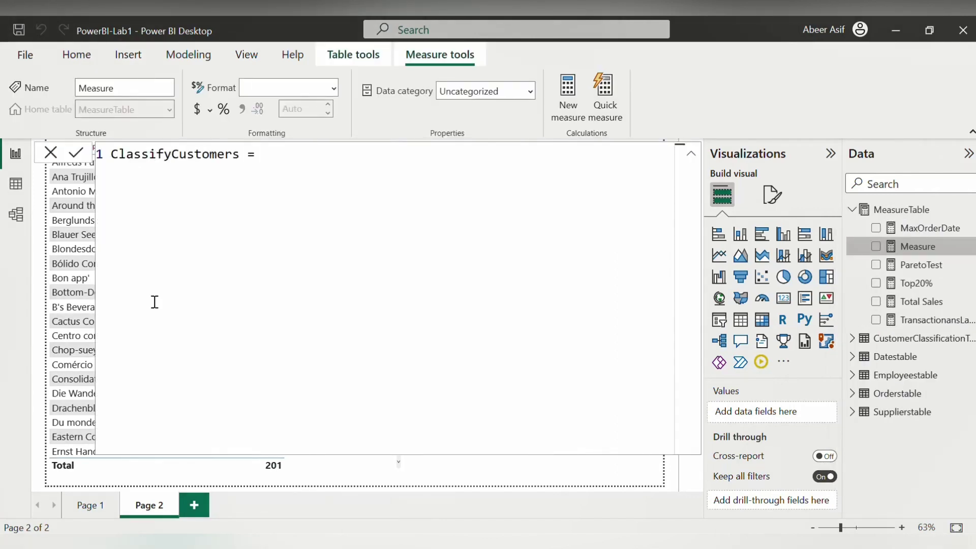
Begin the formula with CALCULATE(SELECTEDVALUE(CustomerClassificationTable[Classification]), ...).
{"action": "key", "text": "shift+Return"}
{"action": "key", "text": "Tab"}
{"action": "type", "text": "C"}
{"action": "key", "text": "Tab"}
{"action": "type", "text": "Sele"}
{"action": "key", "text": "Tab"}
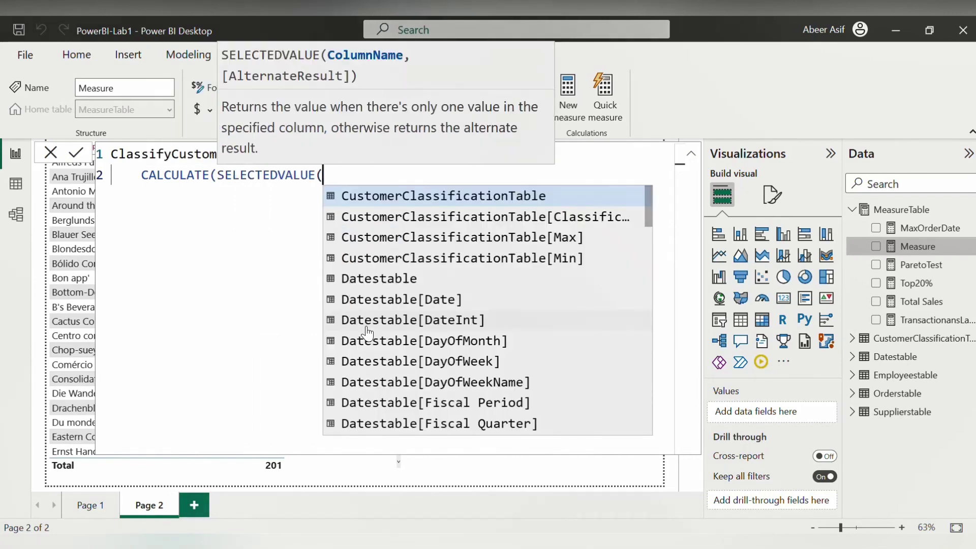
{"action": "key", "text": "Down"}
{"action": "key", "text": "Tab"}
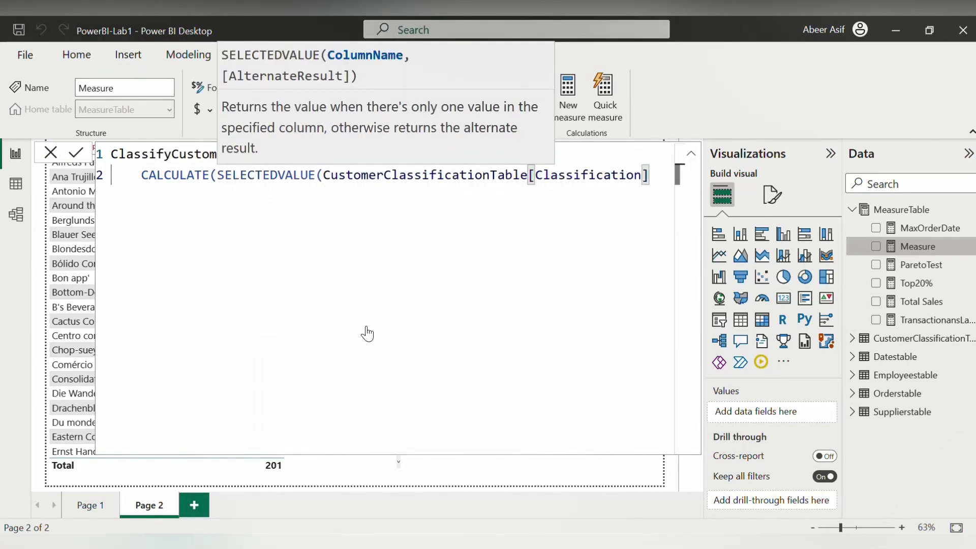
{"action": "type", "text": "),"}
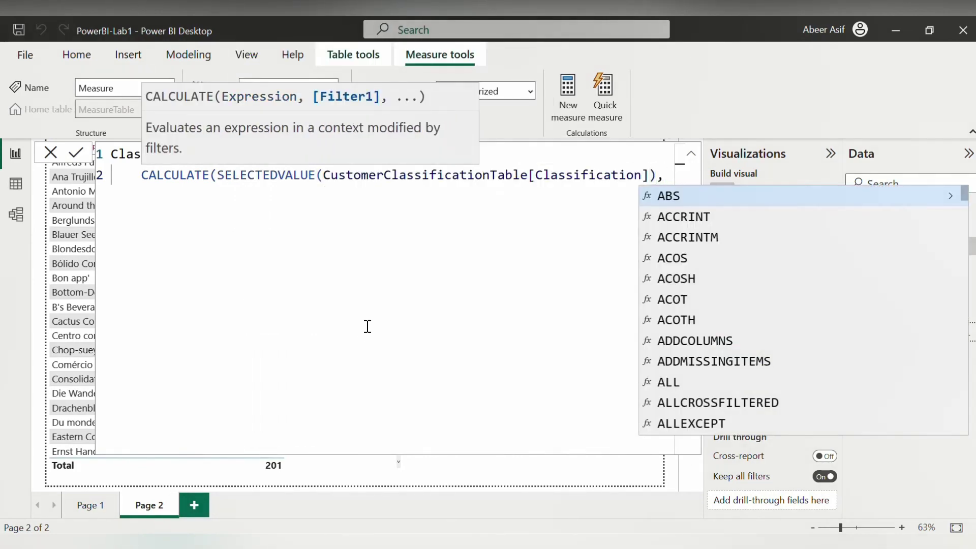
Filter ALL(CustomerClassificationTable) where TransactionansLast30Days is at least Min.
{"action": "key", "text": "shift+Return"}
{"action": "type", "text": "FILTER("}
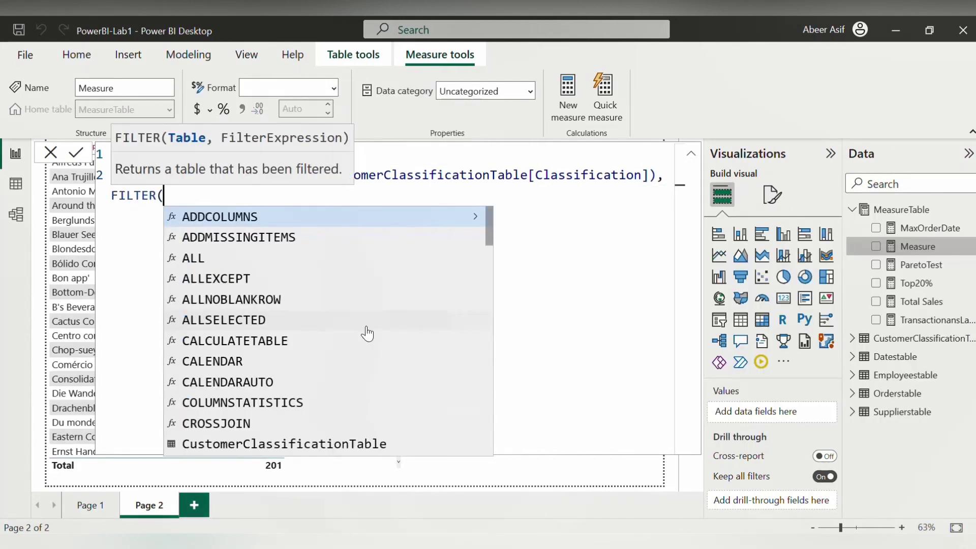
{"action": "type", "text": "ALL("}
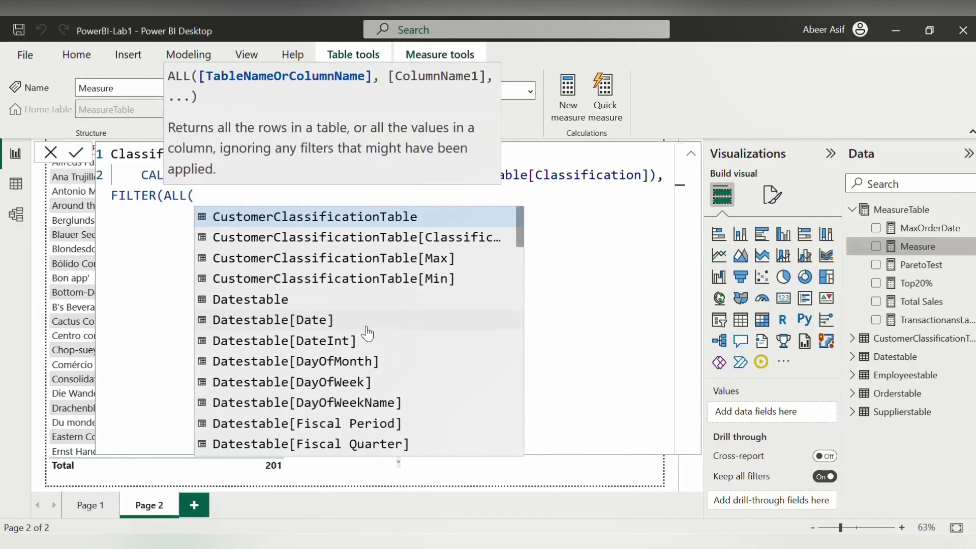
{"action": "key", "text": "Tab"}
{"action": "type", "text": "),"}
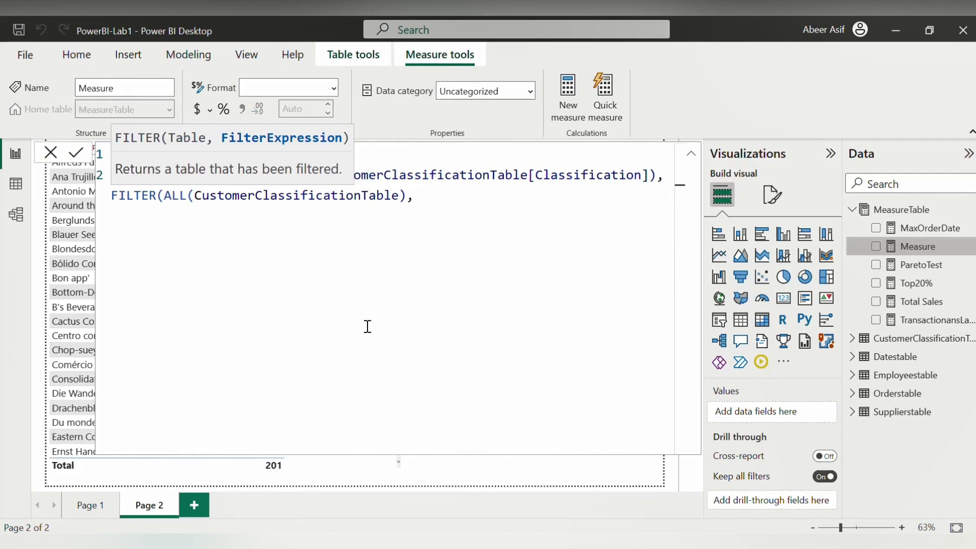
{"action": "type", "text": "[T"}
{"action": "key", "text": "Down"}
{"action": "key", "text": "Down"}
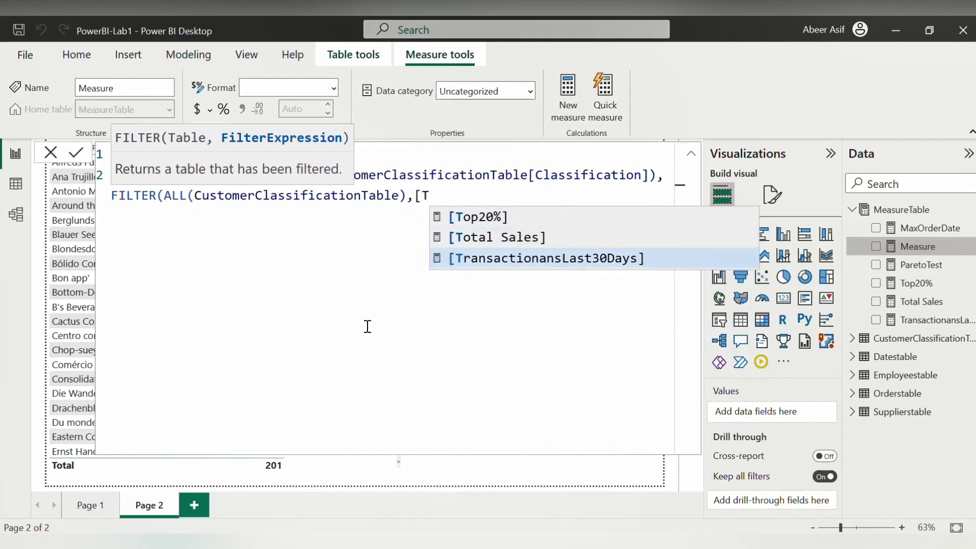
{"action": "key", "text": "Tab"}
{"action": "type", "text": ">=Cu"}
{"action": "key", "text": "Down"}
{"action": "key", "text": "Down"}
{"action": "key", "text": "Down"}
{"action": "key", "text": "Down"}
{"action": "key", "text": "Down"}
{"action": "key", "text": "Down"}
{"action": "key", "text": "Down"}
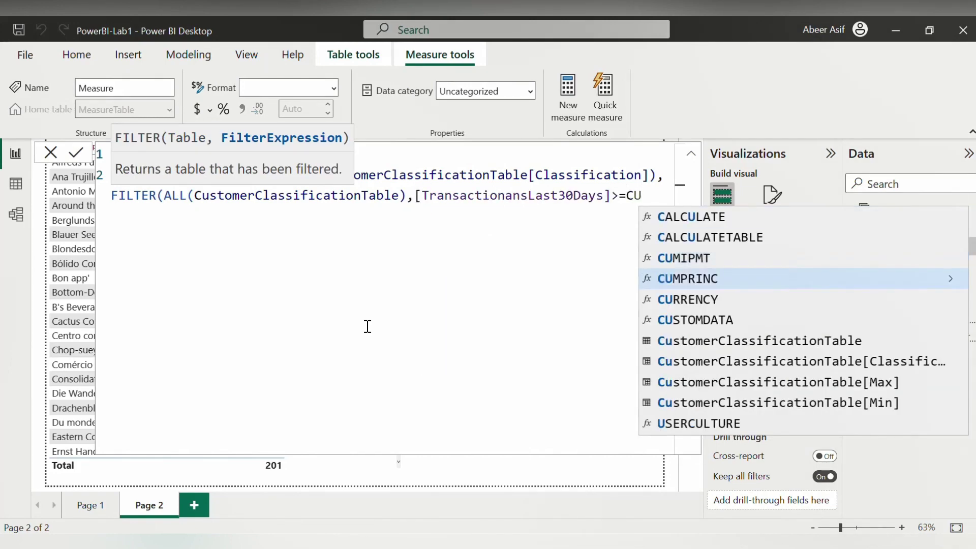
{"action": "key", "text": "Tab"}
{"action": "key", "text": "Return"}
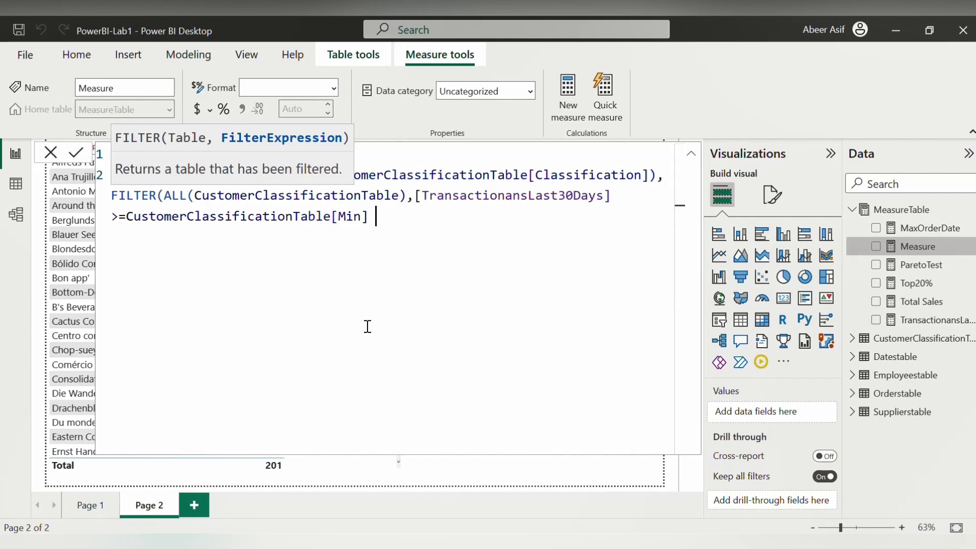
Add the condition TransactionansLast30Days < Max.
{"action": "type", "text": "&& [T"}
{"action": "key", "text": "Down"}
{"action": "key", "text": "Down"}
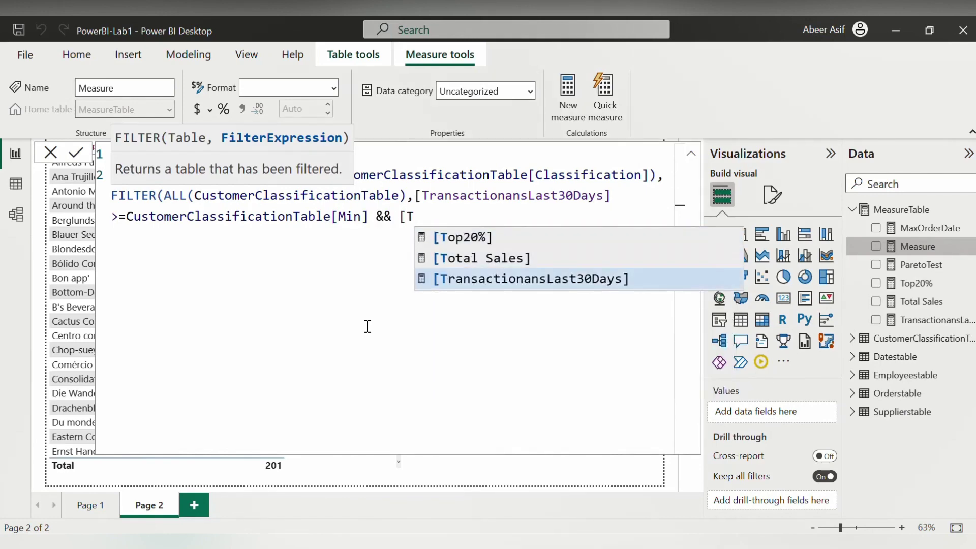
{"action": "key", "text": "Tab"}
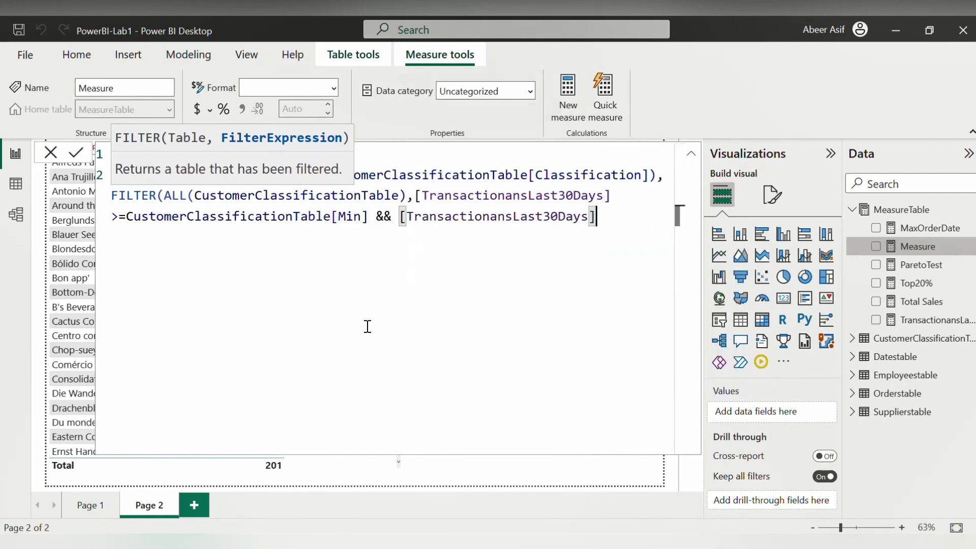
{"action": "type", "text": "<CU"}
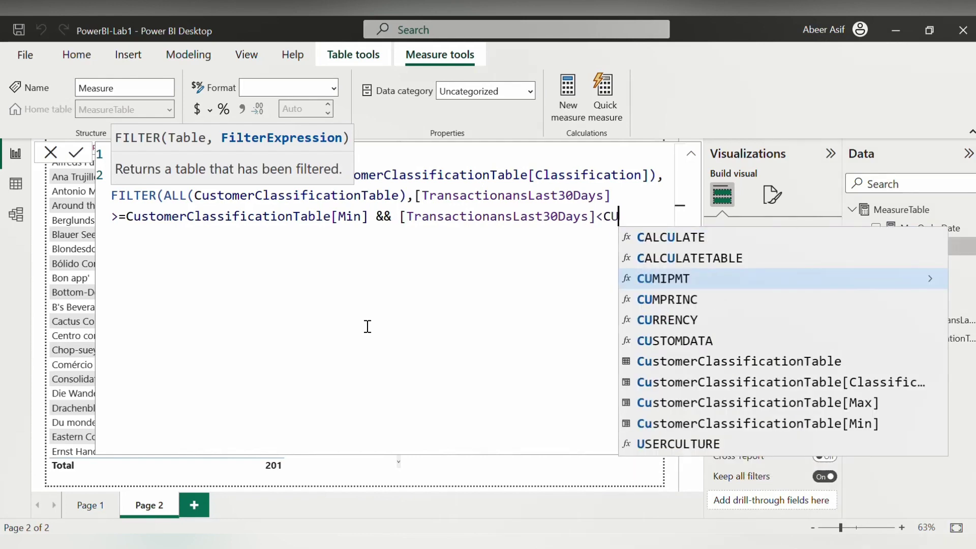
{"action": "key", "text": "Down"}
{"action": "key", "text": "Down"}
{"action": "key", "text": "Down"}
{"action": "key", "text": "Down"}
{"action": "key", "text": "Down"}
{"action": "key", "text": "Down"}
{"action": "key", "text": "Tab"}
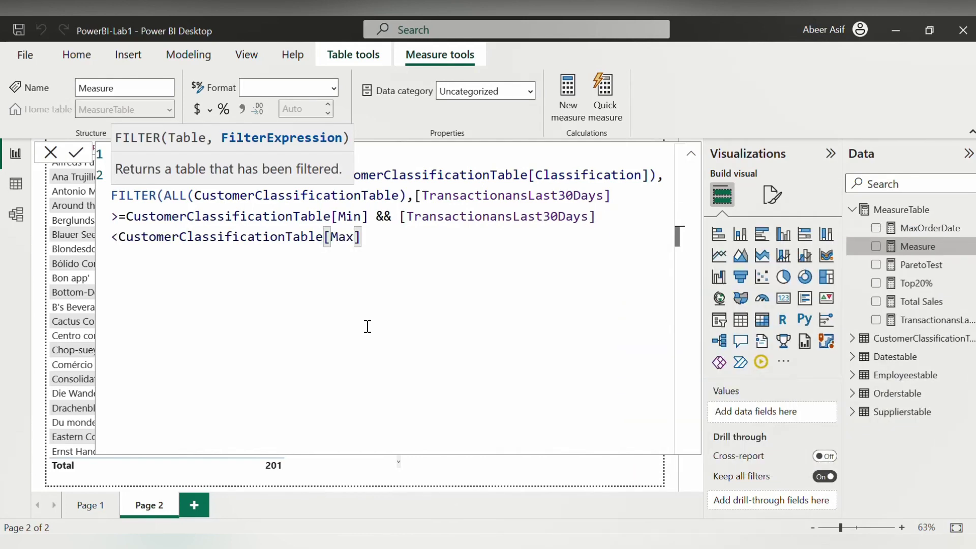
Put each part of the ClassifyCustomers formula on its own line and commit it.
{"action": "left_click", "coordinate": [419, 164]}
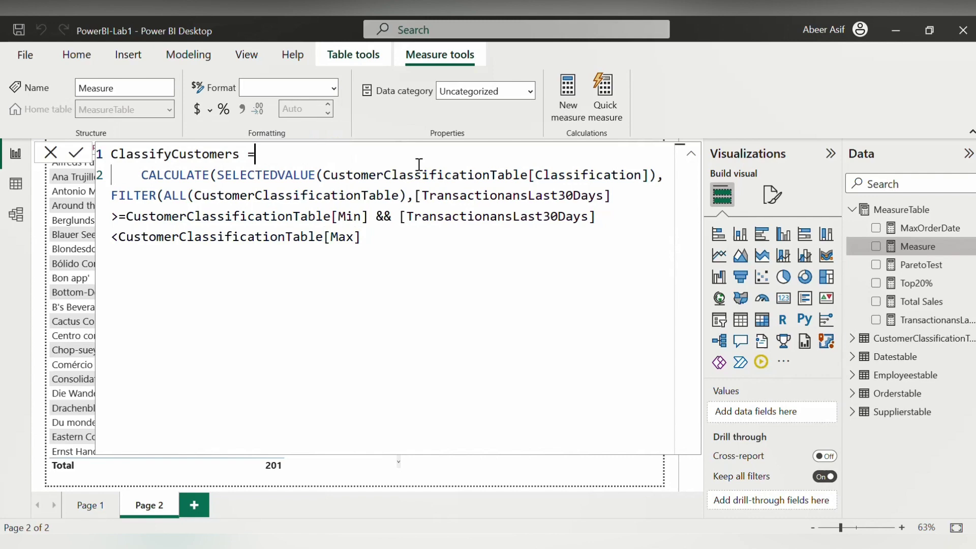
{"action": "left_click", "coordinate": [322, 175]}
{"action": "key", "text": "shift+Return"}
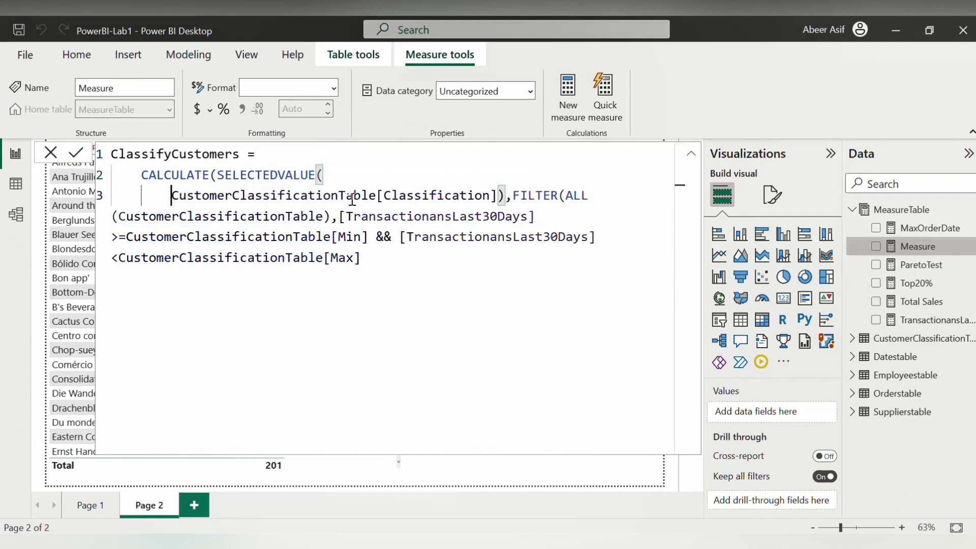
{"action": "left_click", "coordinate": [511, 195]}
{"action": "key", "text": "shift+Return"}
{"action": "left_click", "coordinate": [474, 216]}
{"action": "key", "text": "shift+Return"}
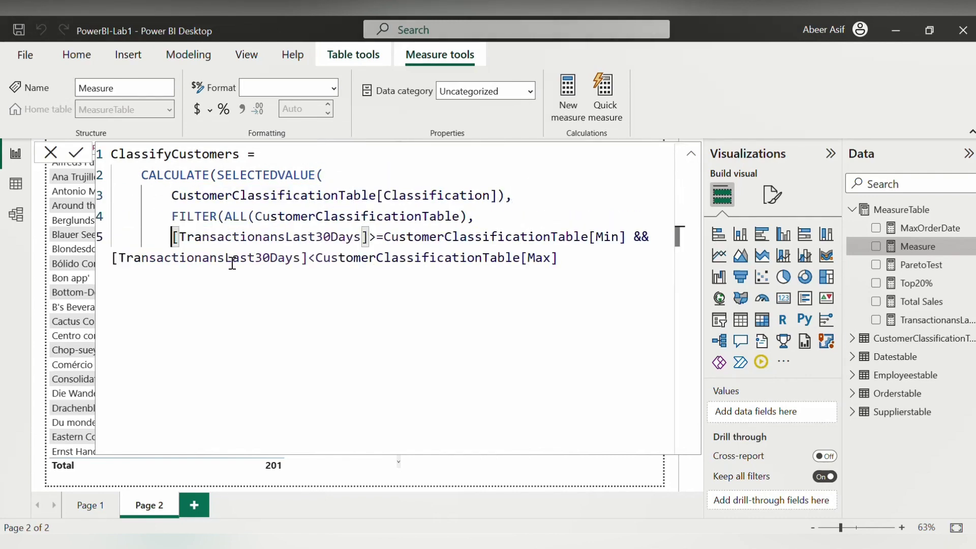
{"action": "left_click", "coordinate": [113, 257]}
{"action": "key", "text": "shift+Return"}
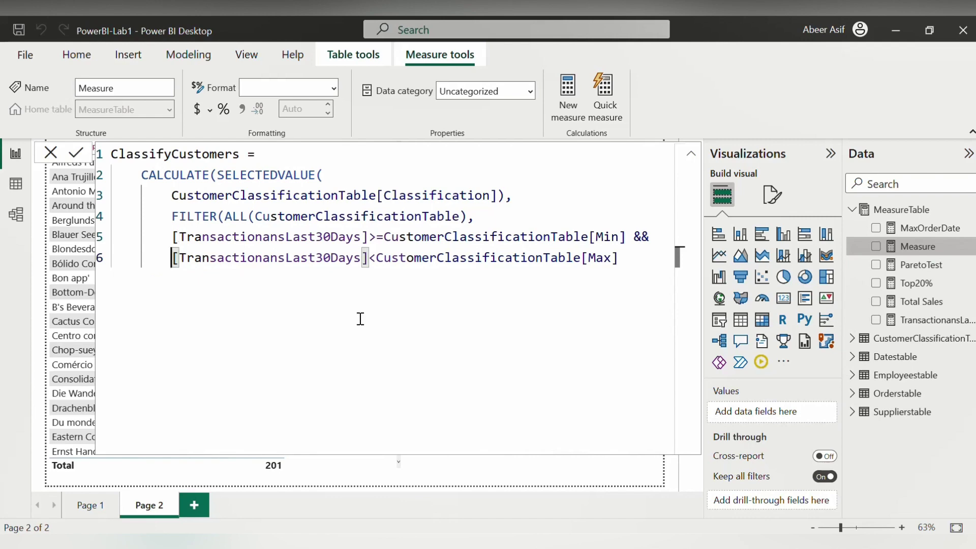
{"action": "key", "text": "Return"}
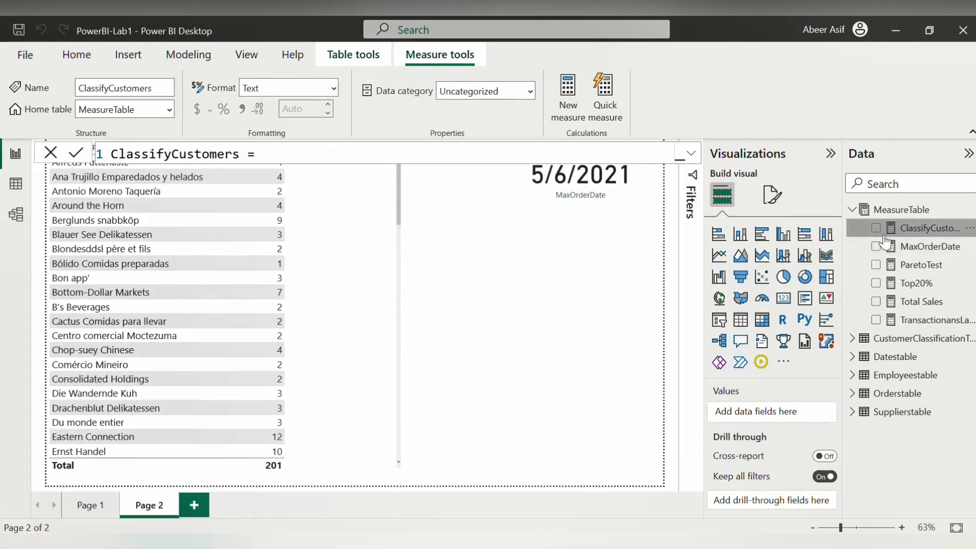
Add the ClassifyCustomers field to the customer transactions table and scroll through the Top/Average/Risky labels.
{"action": "left_click", "coordinate": [367, 381]}
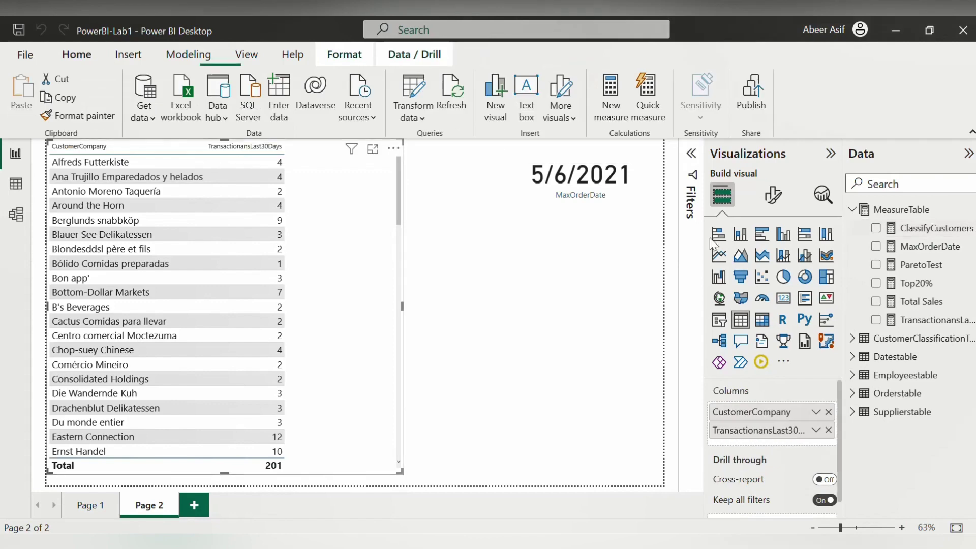
{"action": "left_click", "coordinate": [875, 228]}
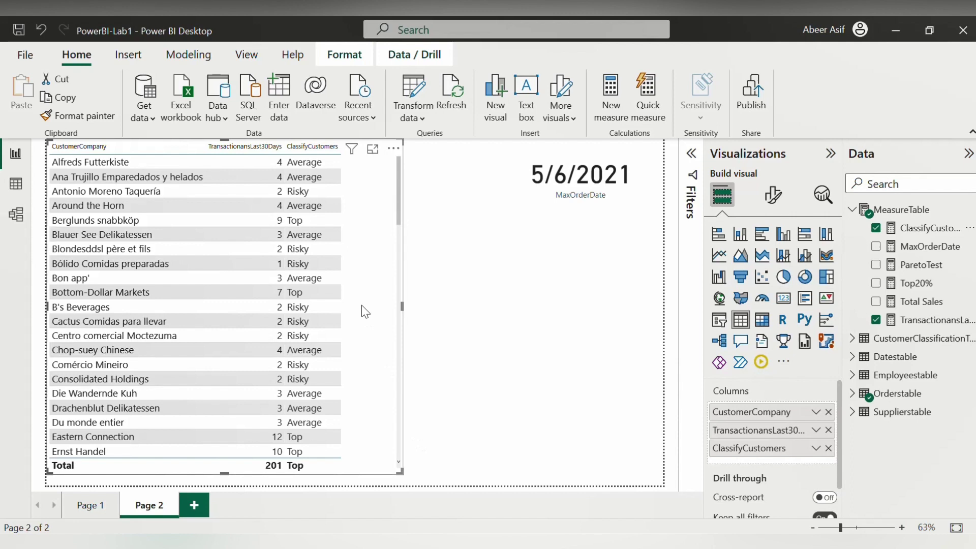
{"action": "scroll", "coordinate": [361, 304], "scroll_direction": "down", "scroll_amount": 4}
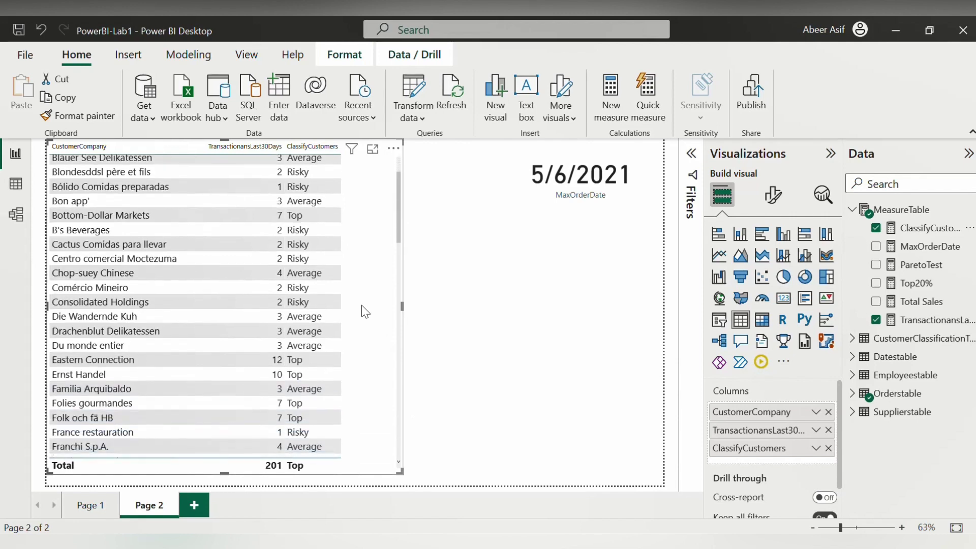
{"action": "scroll", "coordinate": [361, 305], "scroll_direction": "up", "scroll_amount": 1}
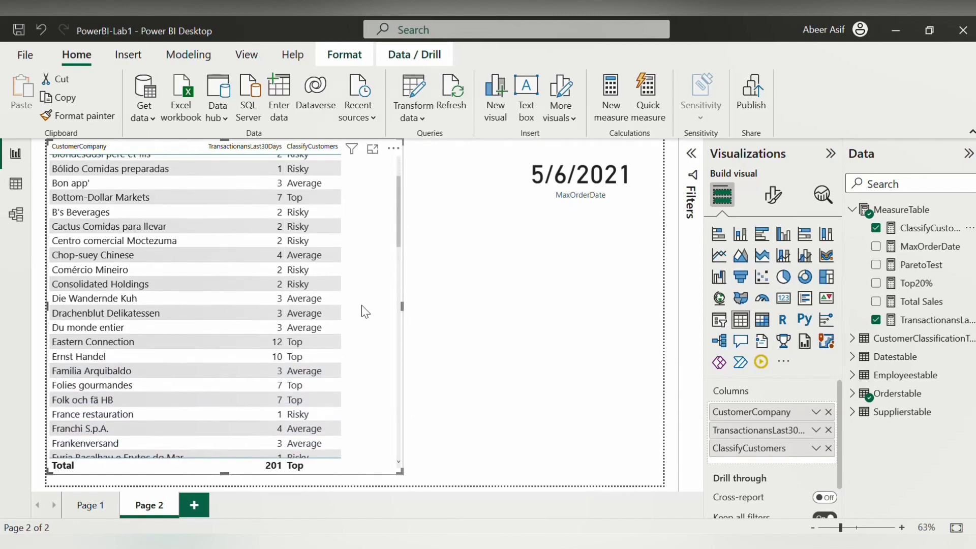